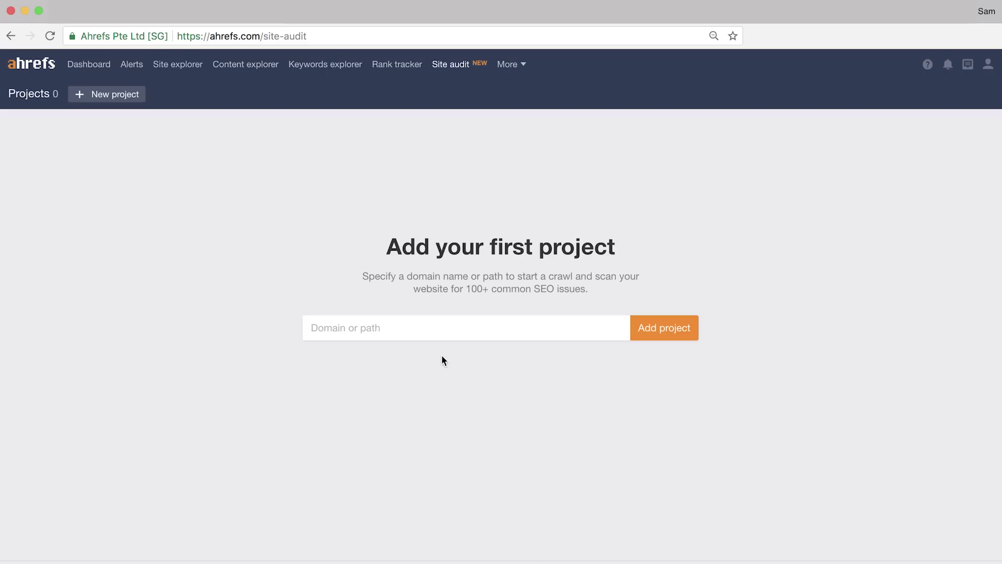
# Step: Go to Site audit and reach the empty 'Add your first project' page
pyautogui.click(418, 327)
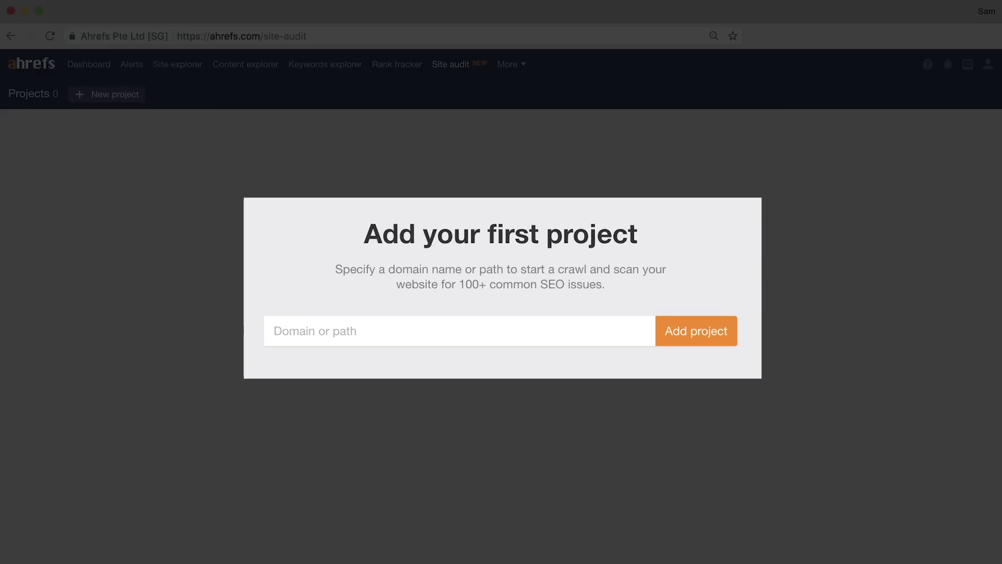
# Step: Start a new project for problogger.com and look at its crawl scope options
pyautogui.write('problog')
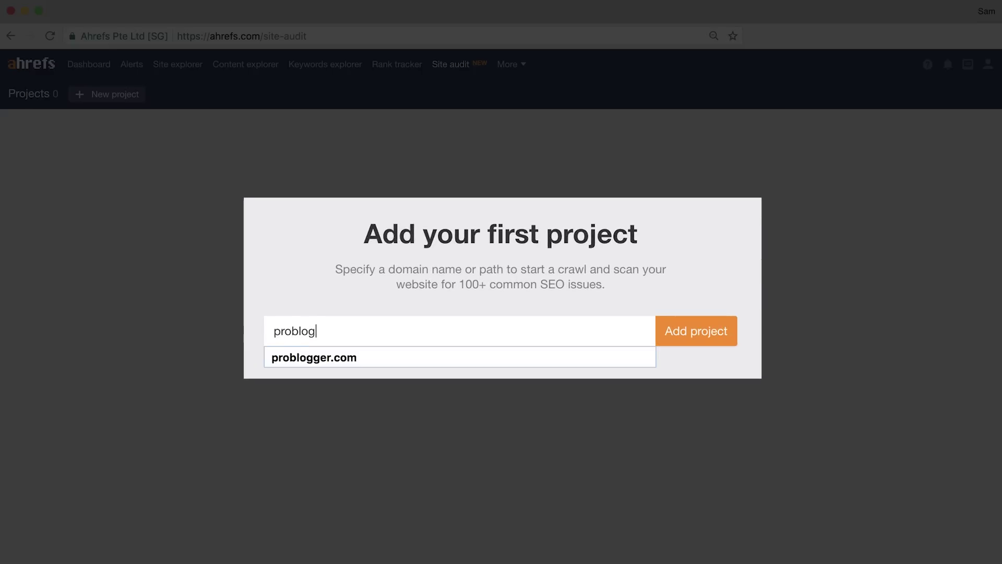
pyautogui.write('ger.com')
pyautogui.press('Return')
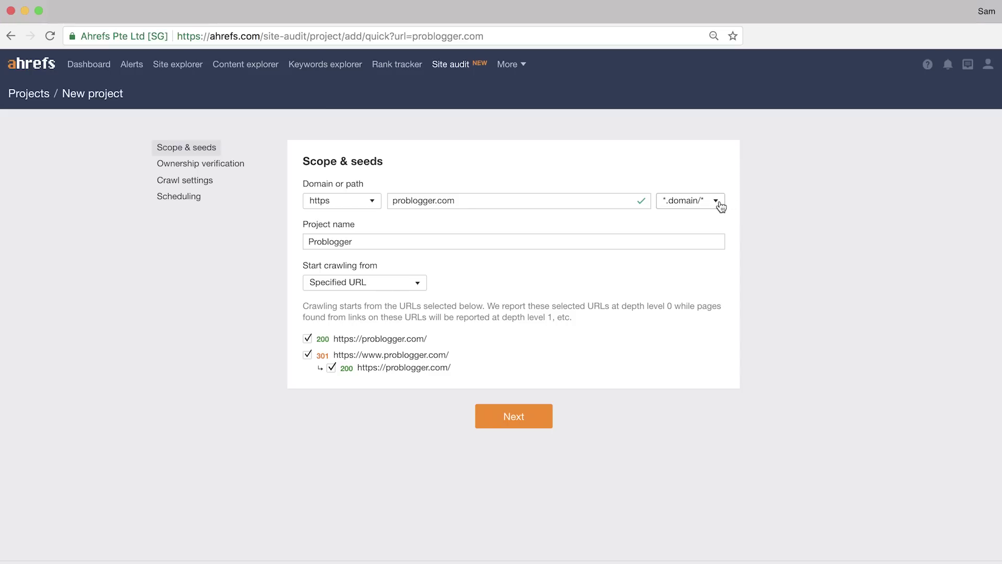
pyautogui.click(719, 204)
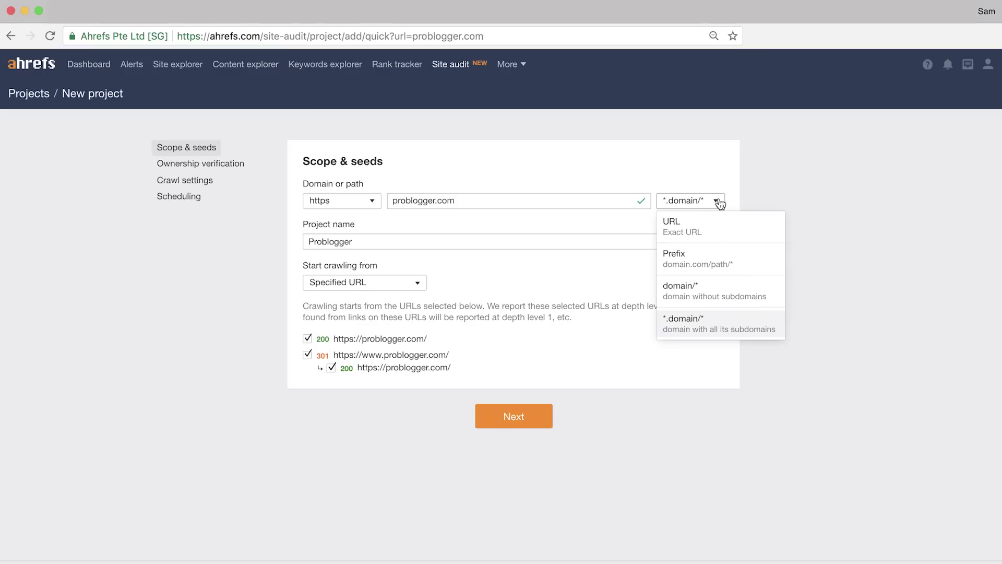
pyautogui.click(720, 204)
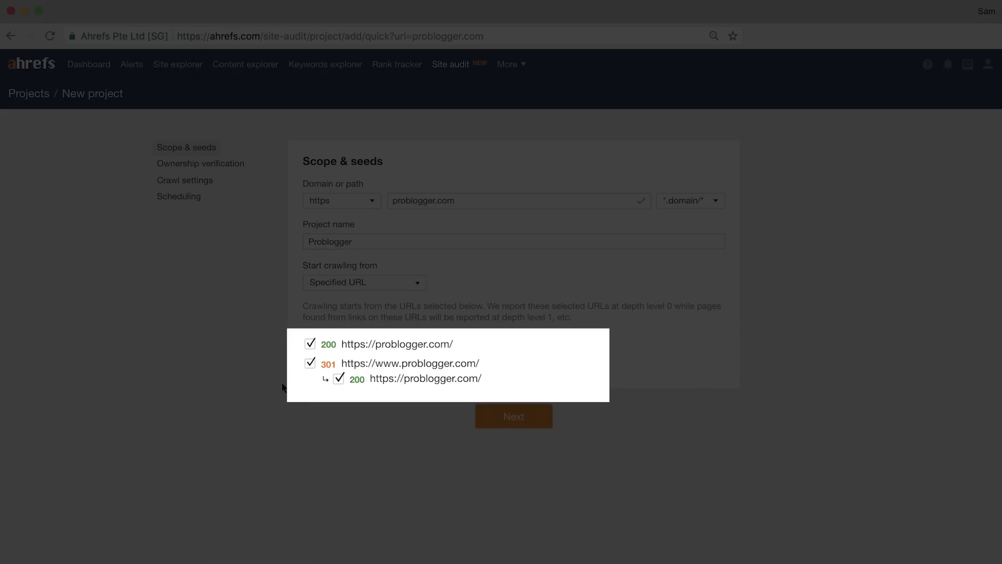
pyautogui.click(310, 362)
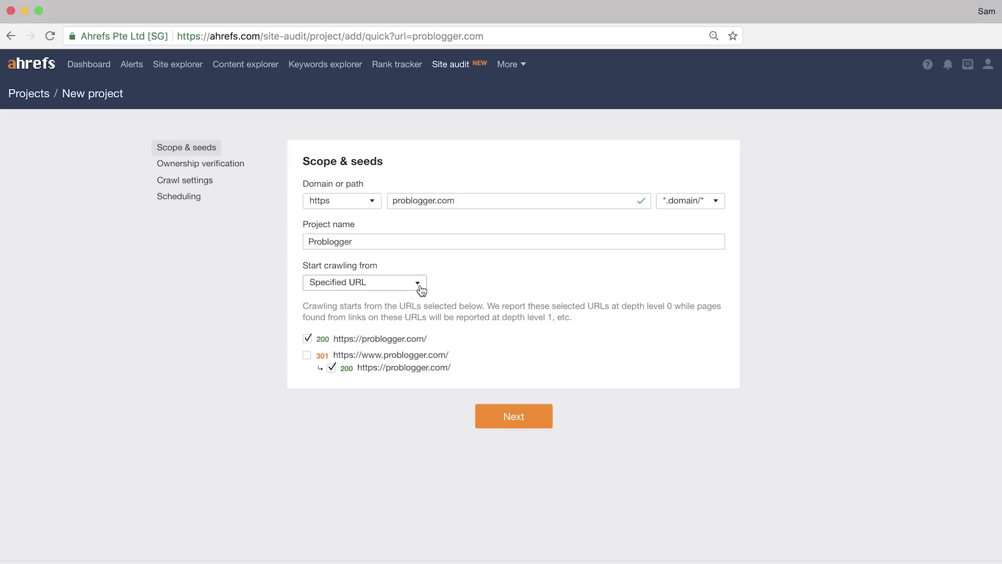
pyautogui.click(421, 289)
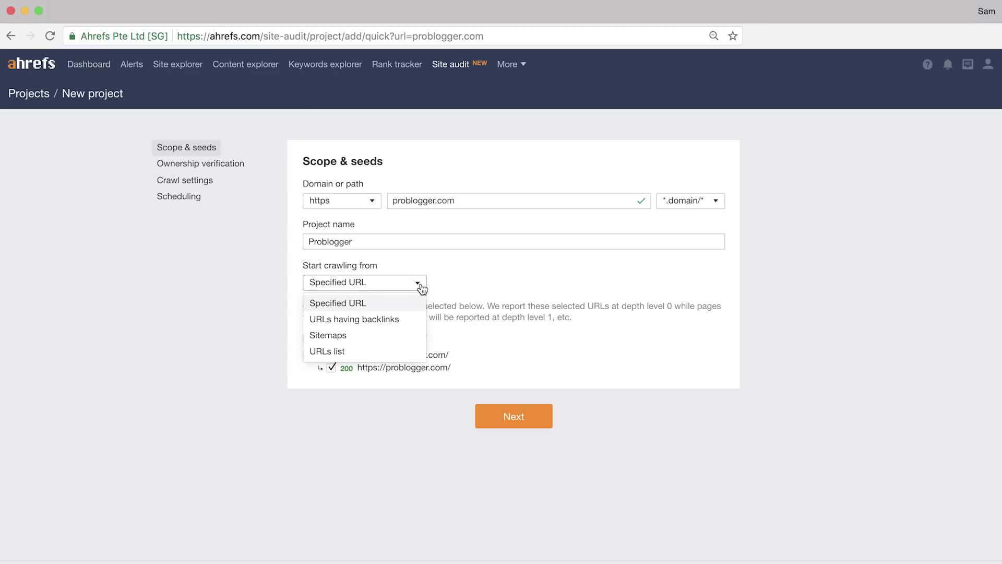
pyautogui.click(413, 307)
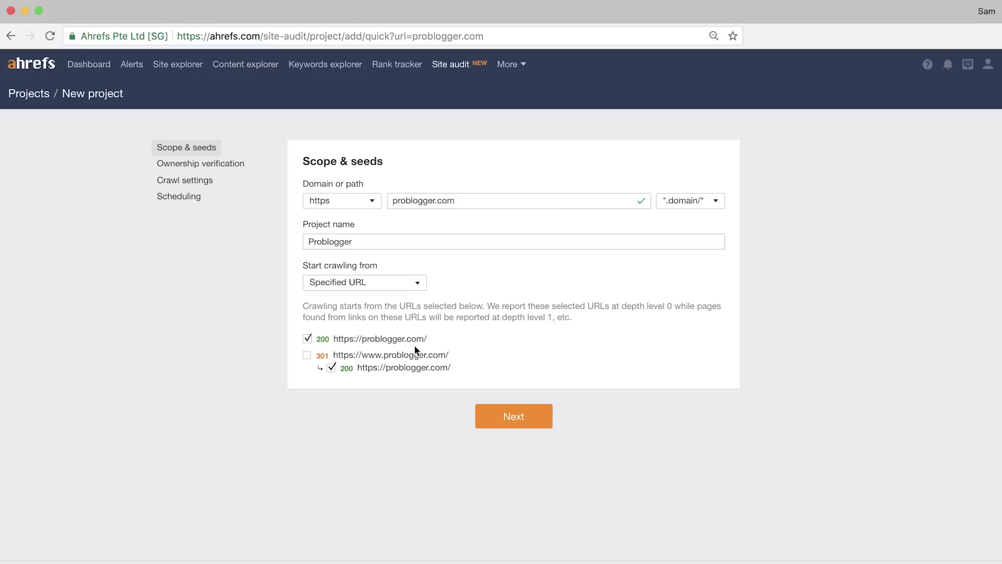
pyautogui.click(418, 287)
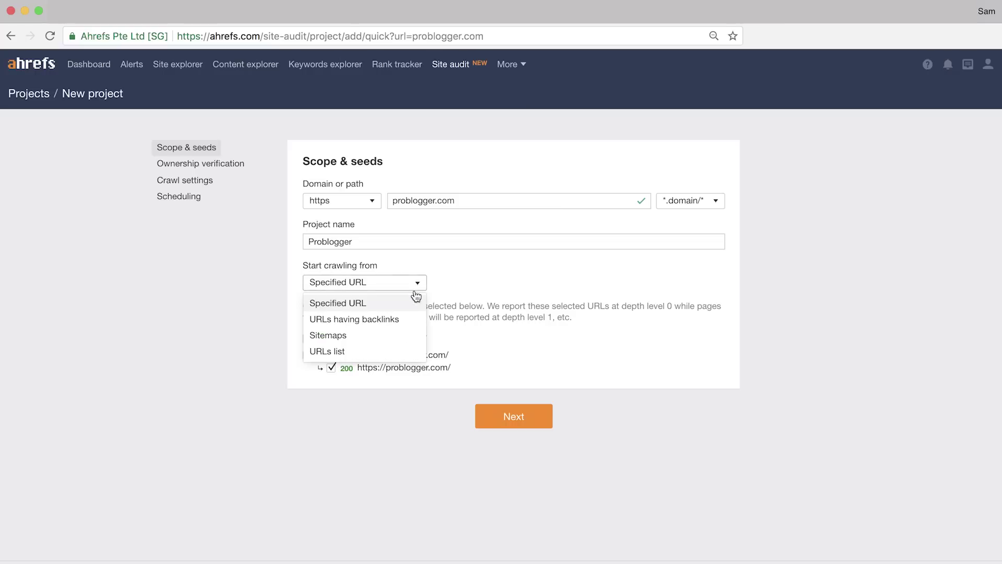
pyautogui.click(407, 322)
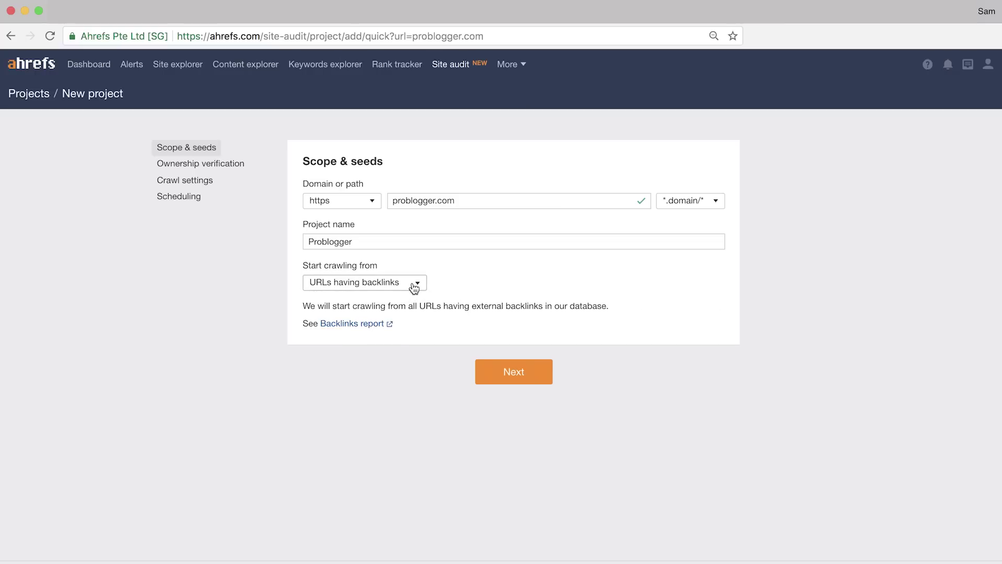
pyautogui.click(412, 286)
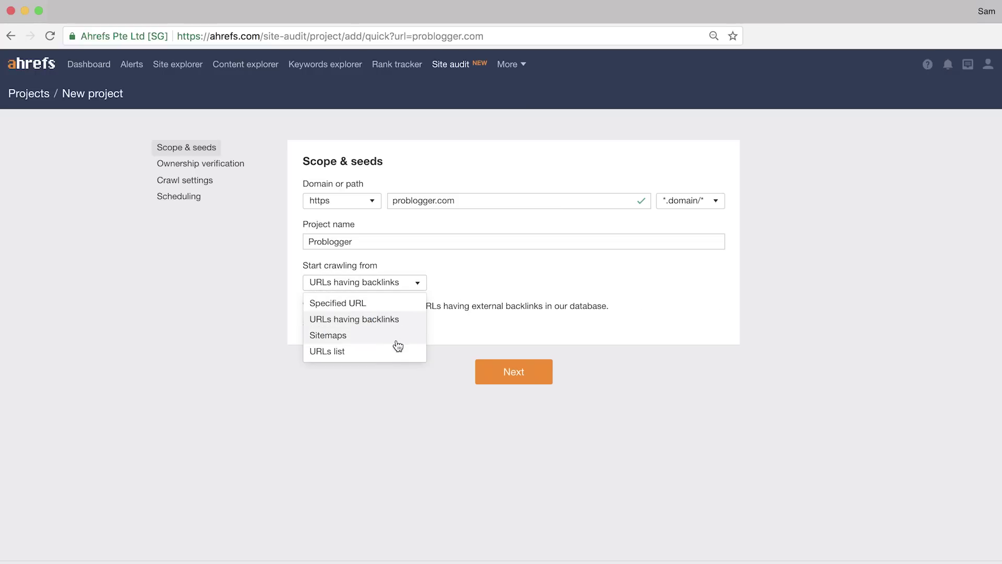
pyautogui.click(395, 356)
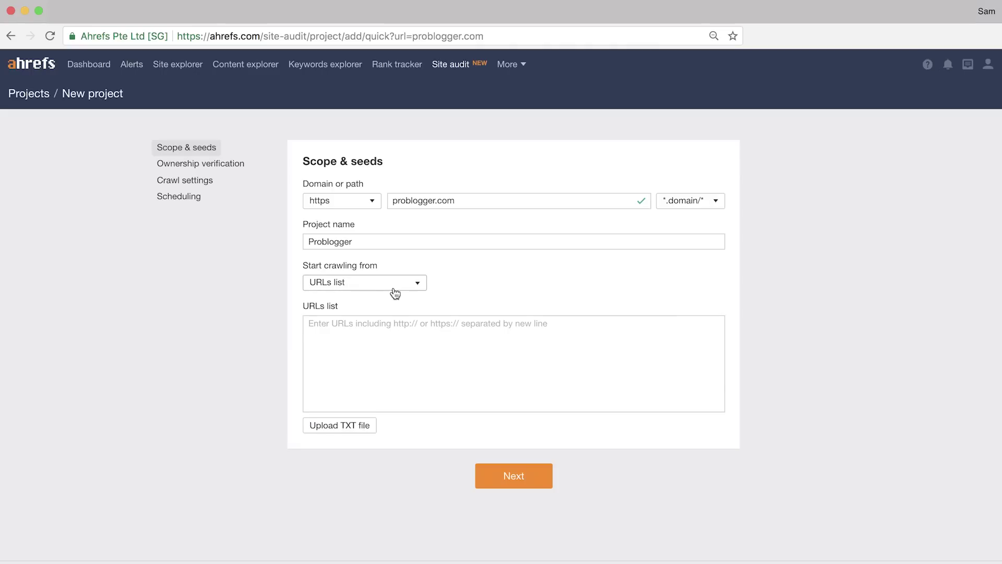
pyautogui.click(397, 288)
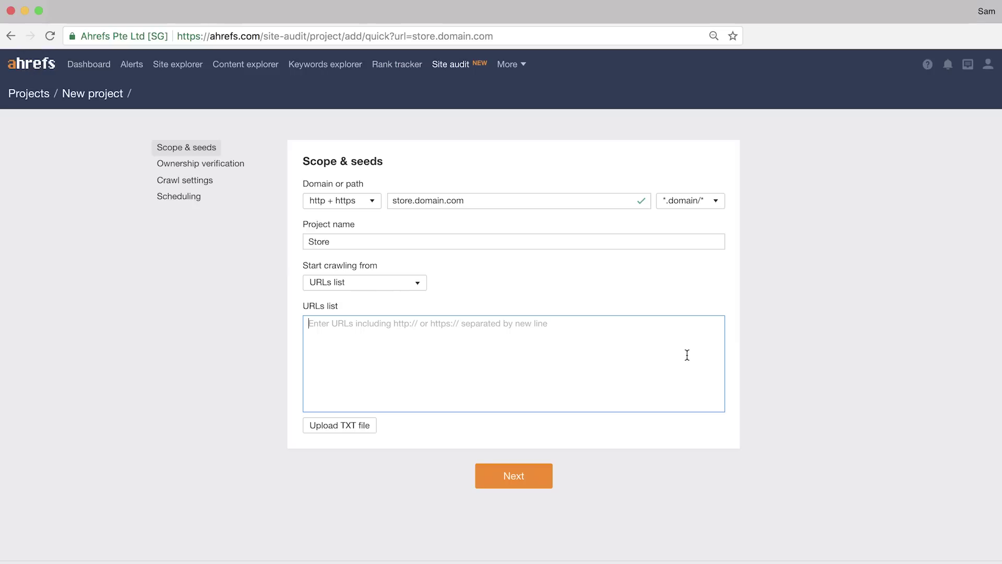
# Step: Set the store.domain.com example to domain/* scope with seeds domain.com and domain.com/sitemap.xml
pyautogui.click(710, 202)
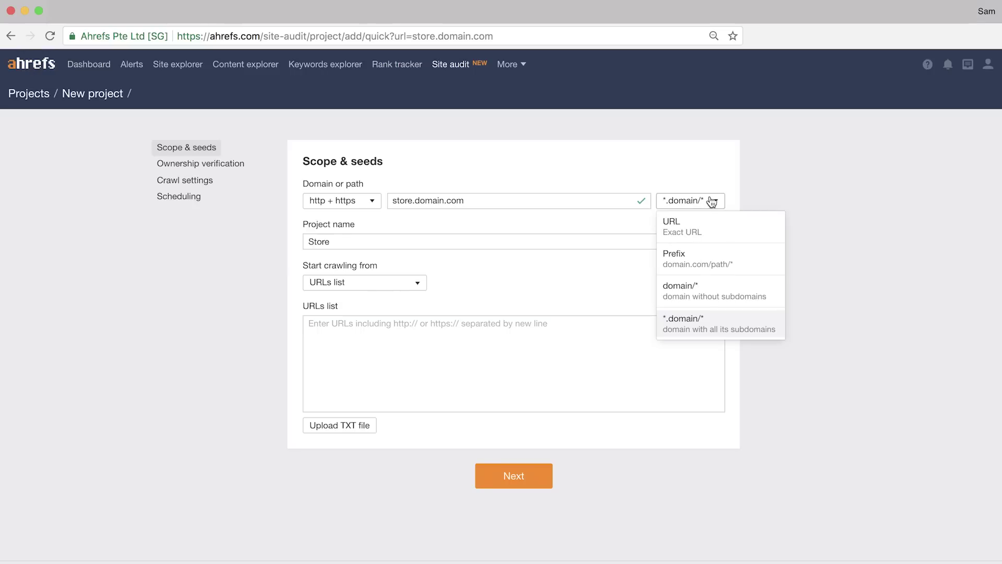
pyautogui.click(685, 300)
pyautogui.click(602, 380)
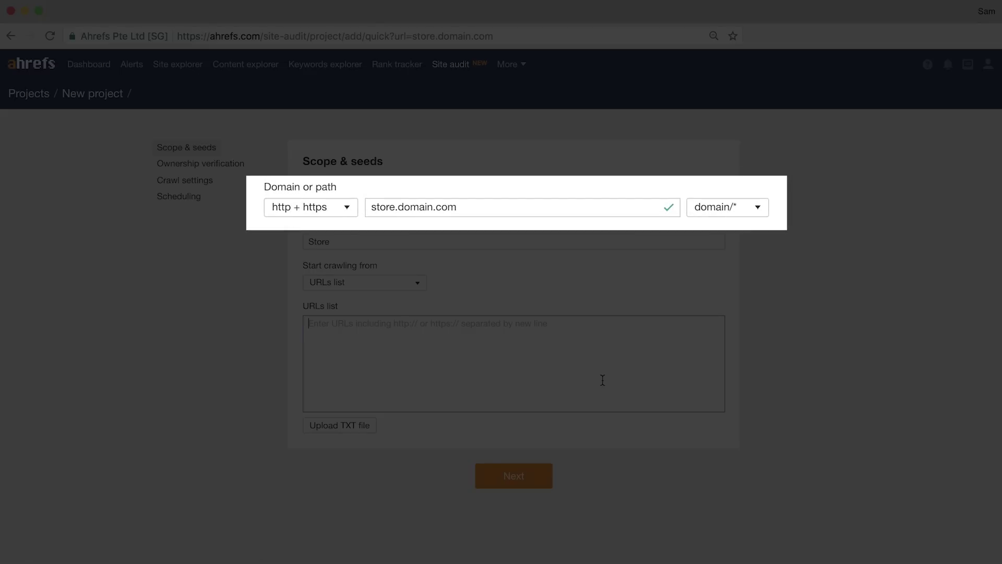
pyautogui.write('domain.c')
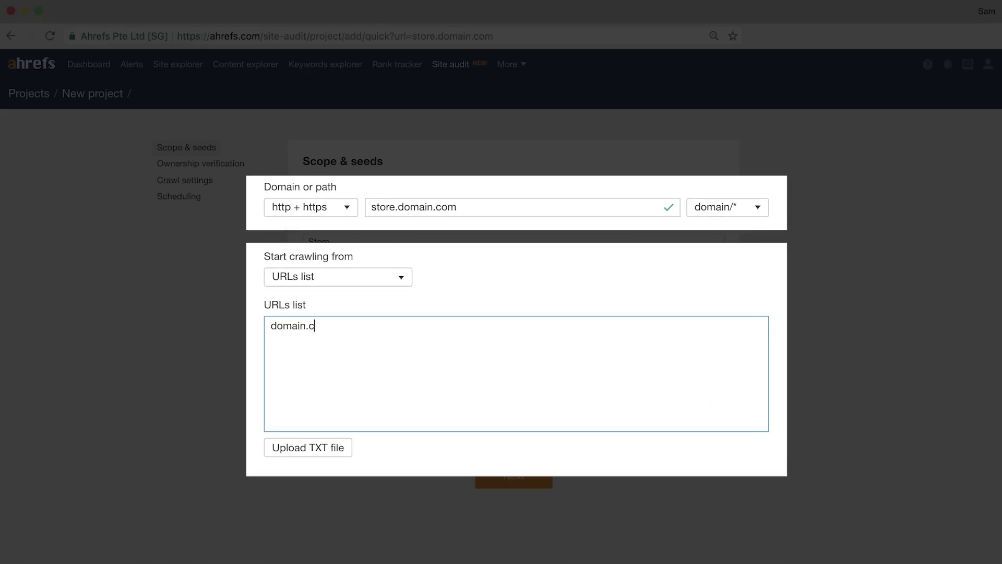
pyautogui.write('om')
pyautogui.press('Return')
pyautogui.write('doma')
pyautogui.write('in.com/sitemaps')
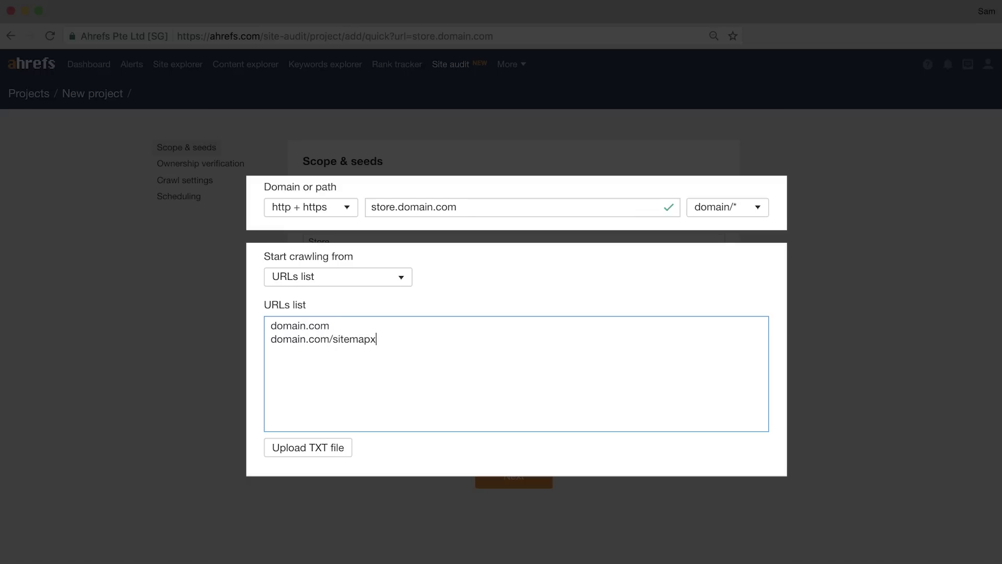
pyautogui.press('BackSpace')
pyautogui.write('.xml')
pyautogui.click(845, 355)
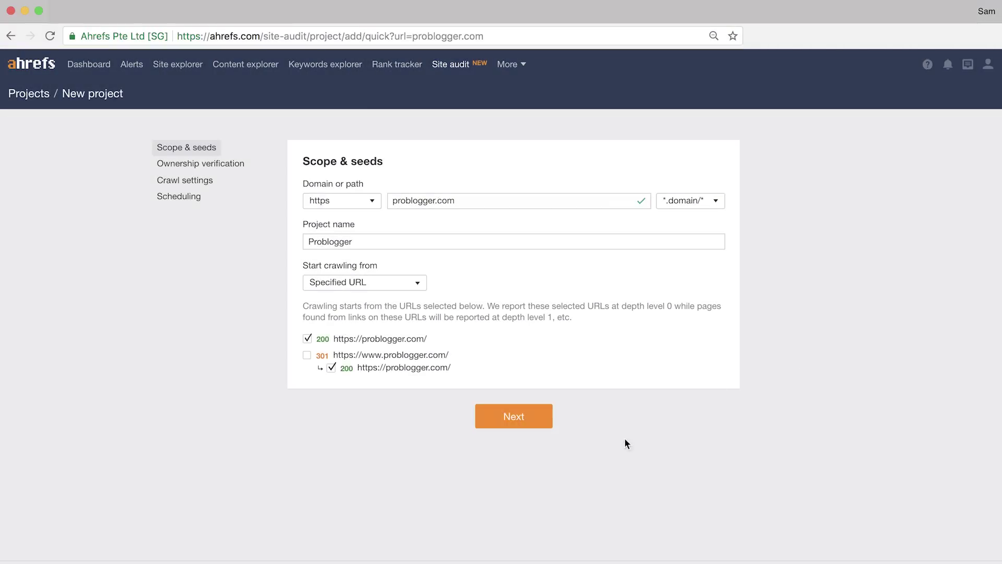
# Step: Advance to ownership verification and review the HTML file upload, TXT record and HTML tag methods
pyautogui.click(534, 414)
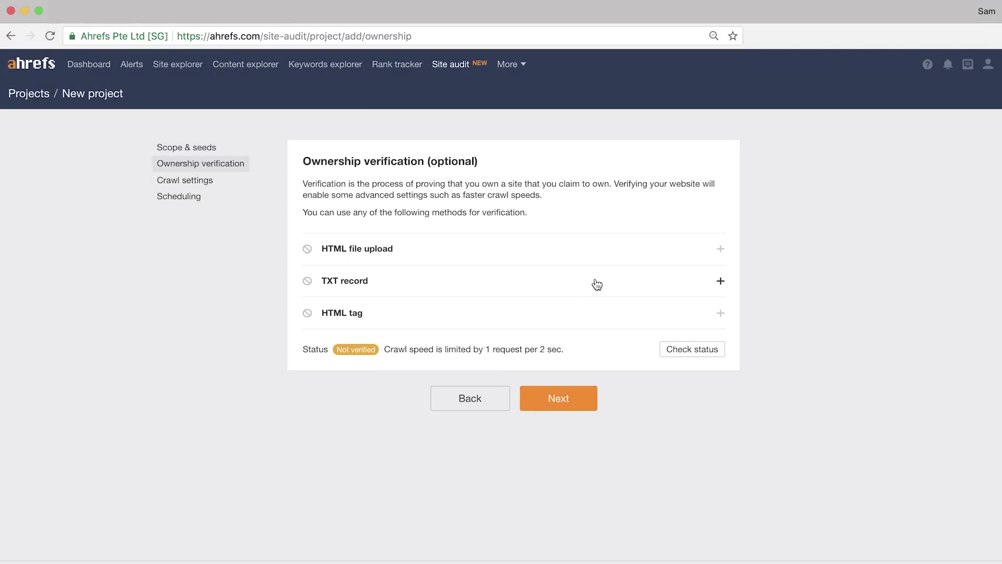
pyautogui.click(621, 246)
pyautogui.click(621, 246)
pyautogui.click(605, 287)
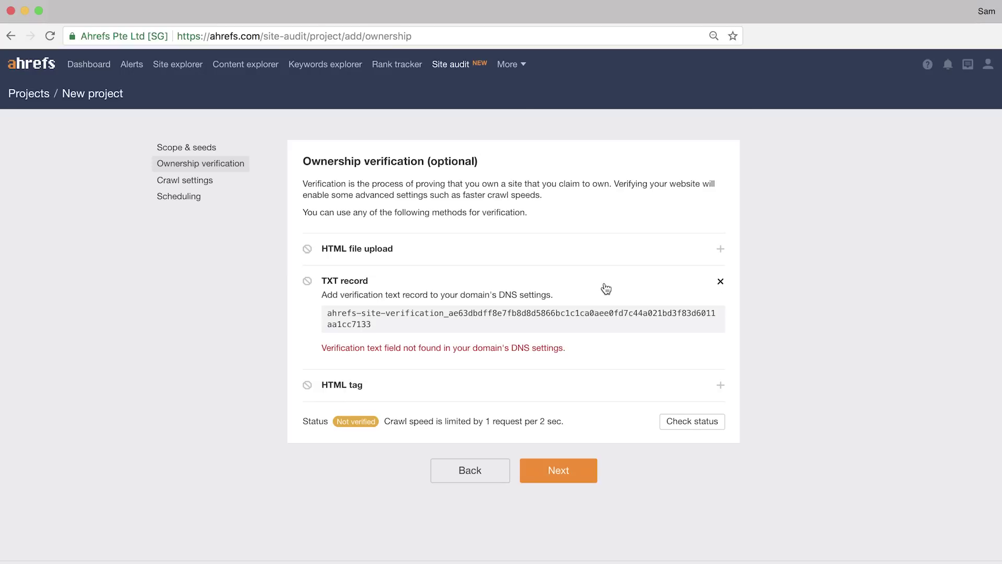
pyautogui.click(606, 289)
pyautogui.click(596, 313)
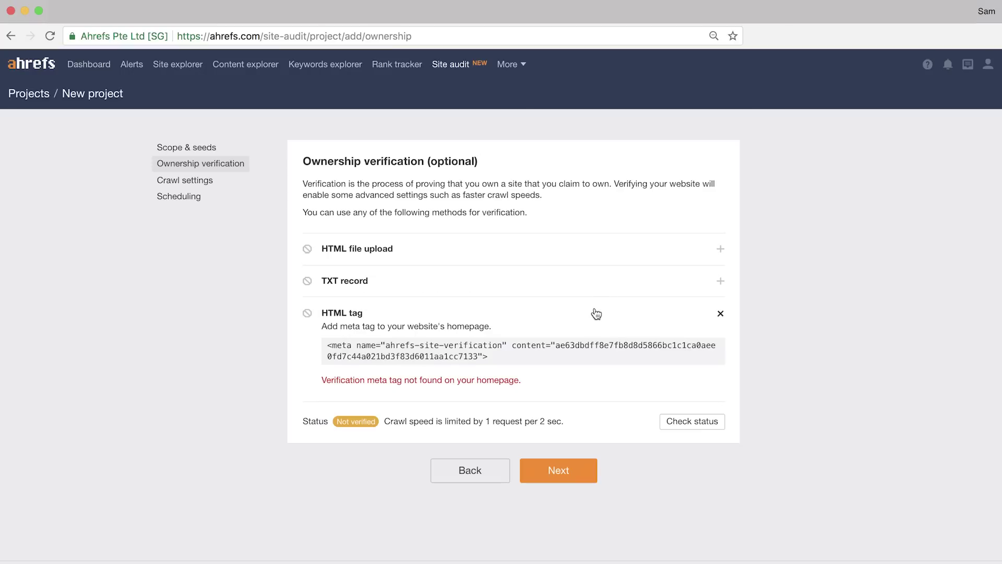
pyautogui.click(596, 313)
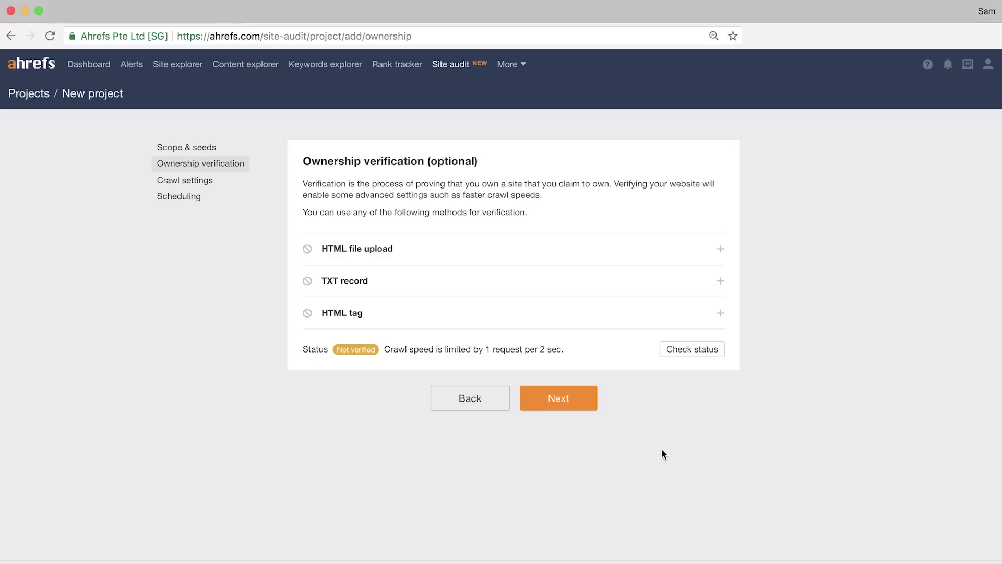
# Step: Move to the crawl settings step and enable the Execute JavaScript toggle
pyautogui.click(574, 405)
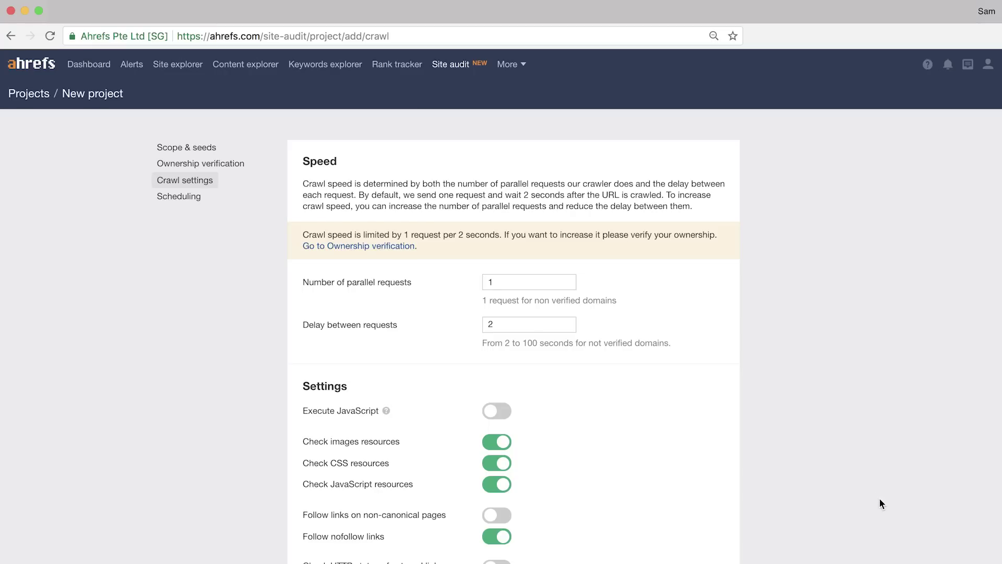
pyautogui.scroll(-5, 880, 500)
pyautogui.scroll(-2, 880, 500)
pyautogui.scroll(-2, 880, 500)
pyautogui.scroll(-1, 880, 500)
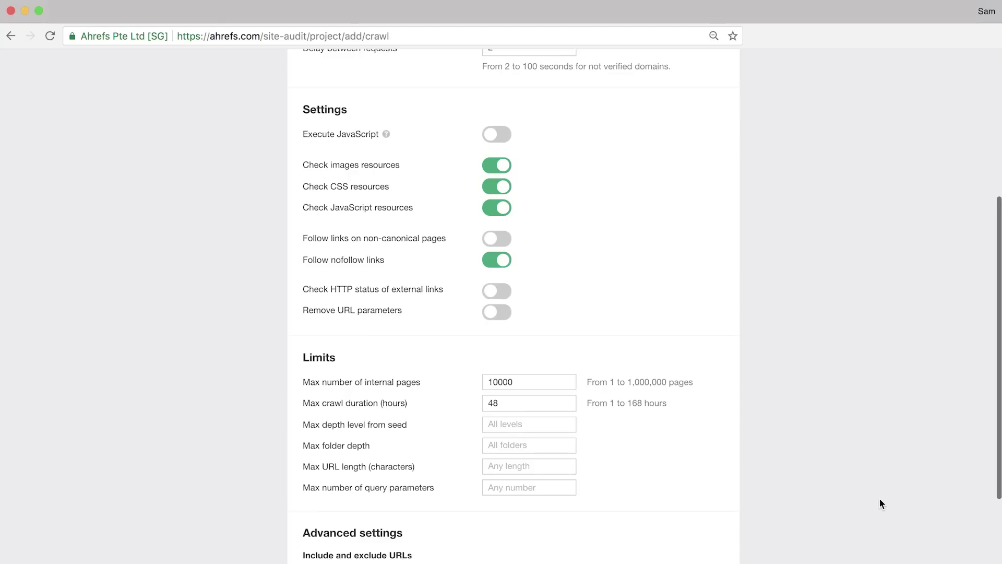
pyautogui.scroll(-1, 880, 504)
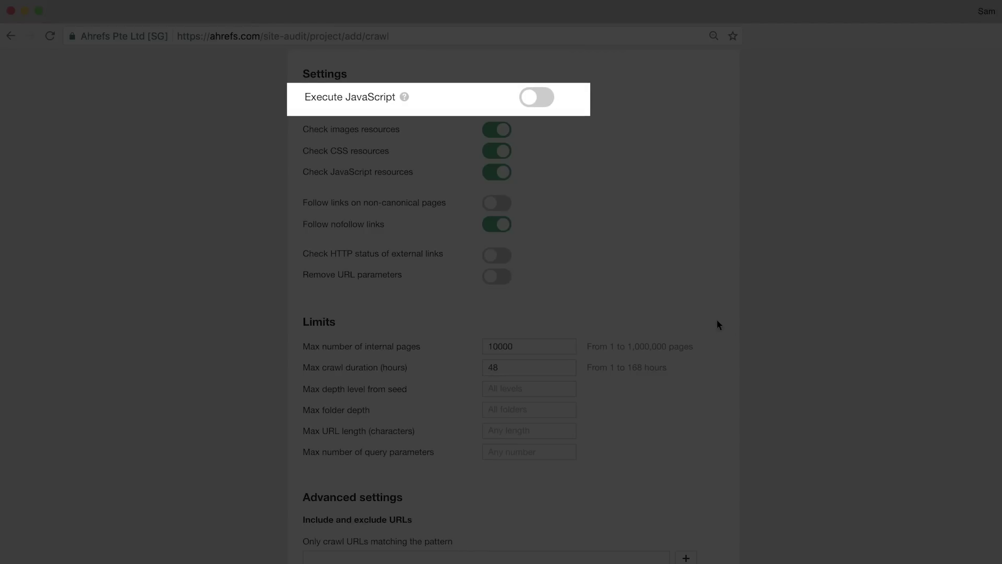
pyautogui.click(540, 98)
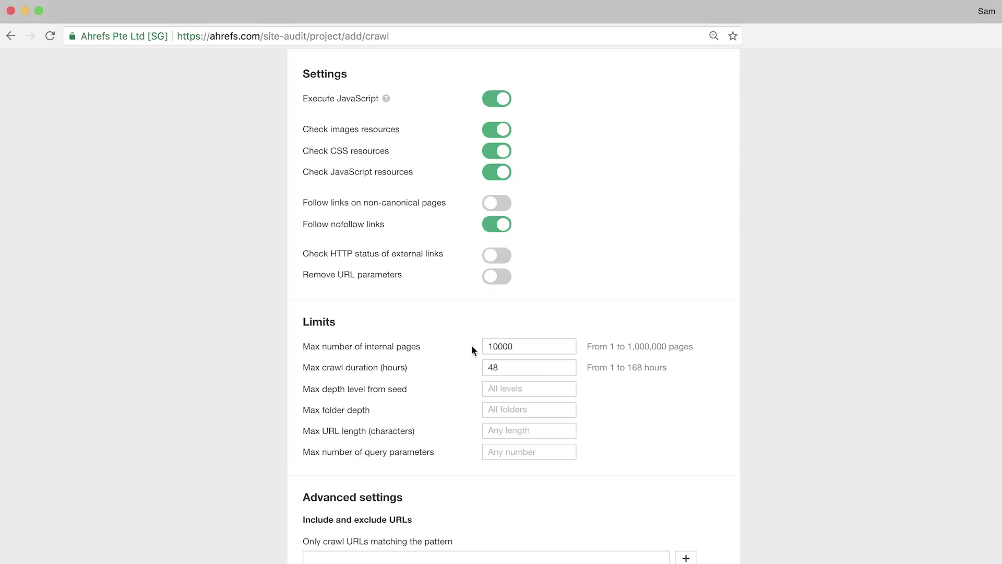
# Step: Set max internal pages to 50,000 and max crawl duration to 168 hours
pyautogui.click(489, 346)
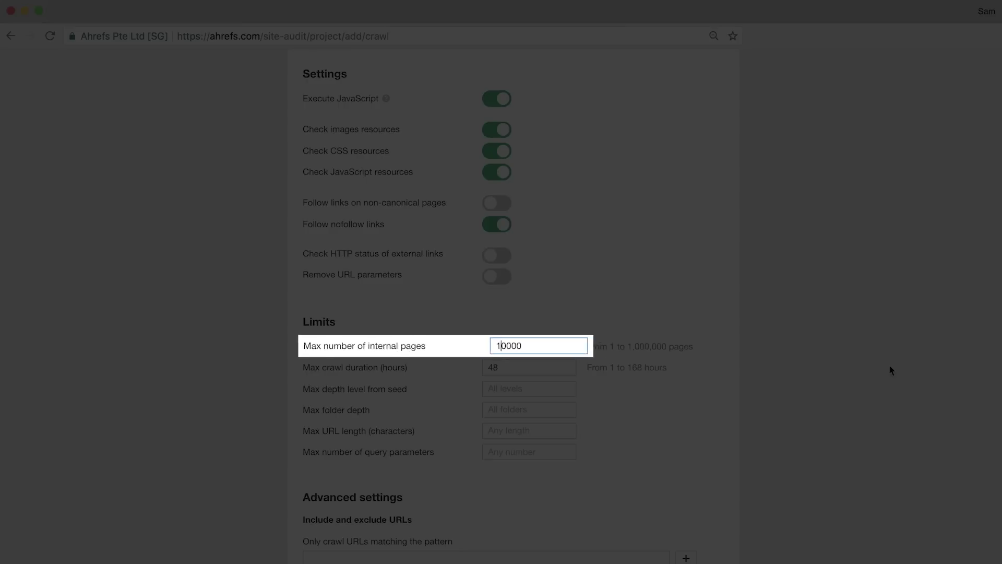
pyautogui.press('BackSpace')
pyautogui.write('5')
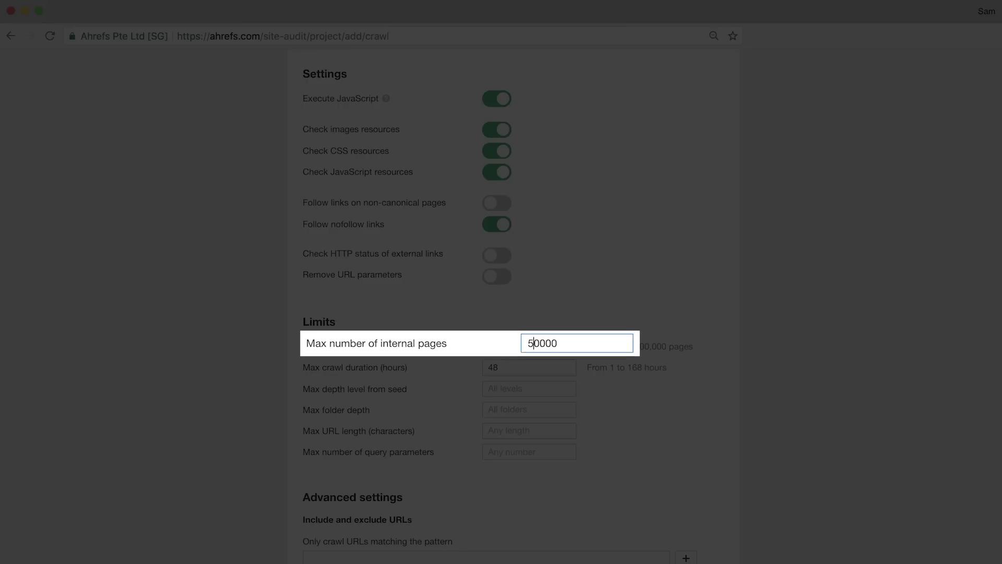
pyautogui.press('Tab')
pyautogui.write('16')
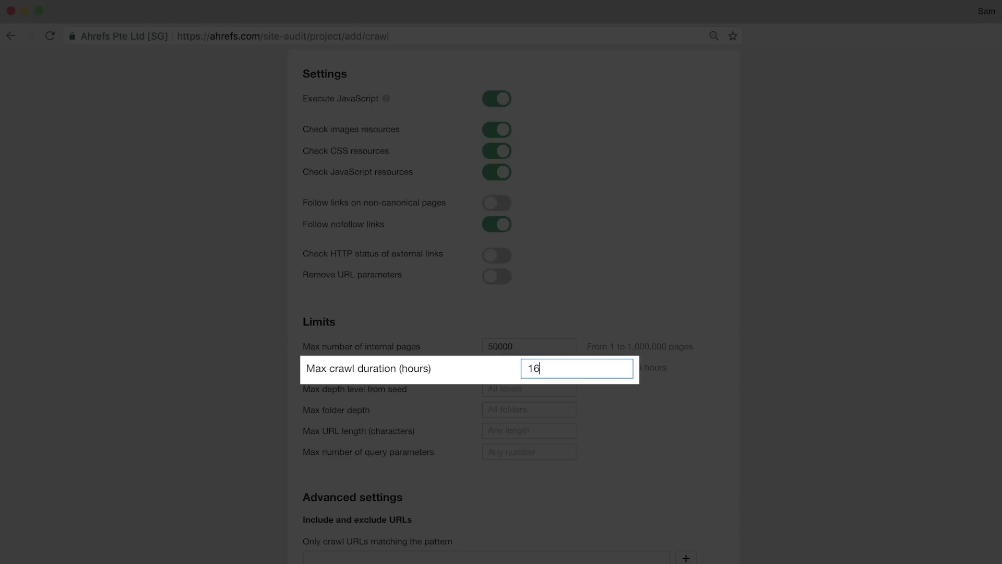
pyautogui.press('Tab')
pyautogui.scroll(-1, 844, 466)
pyautogui.scroll(-2, 843, 466)
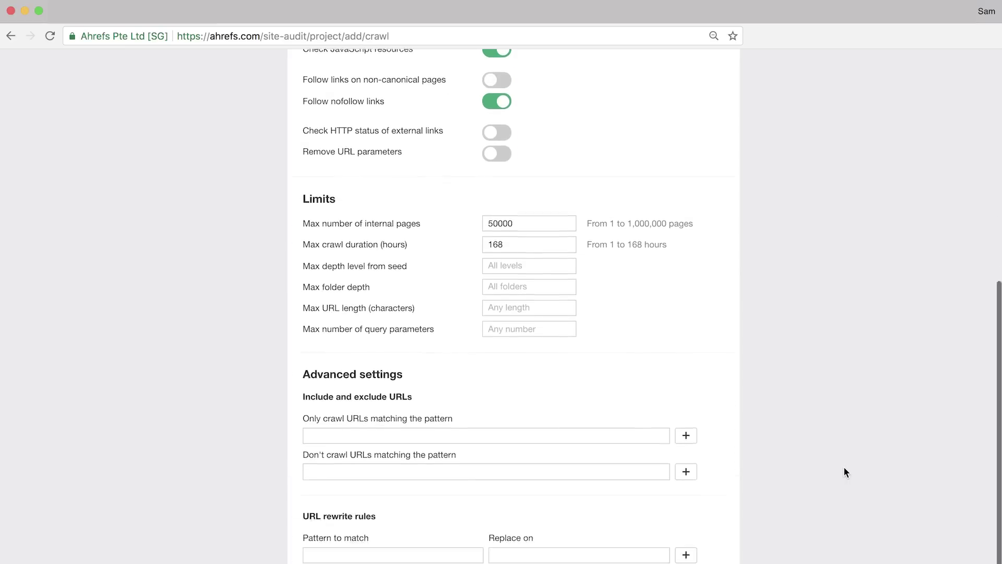
pyautogui.scroll(-2, 843, 465)
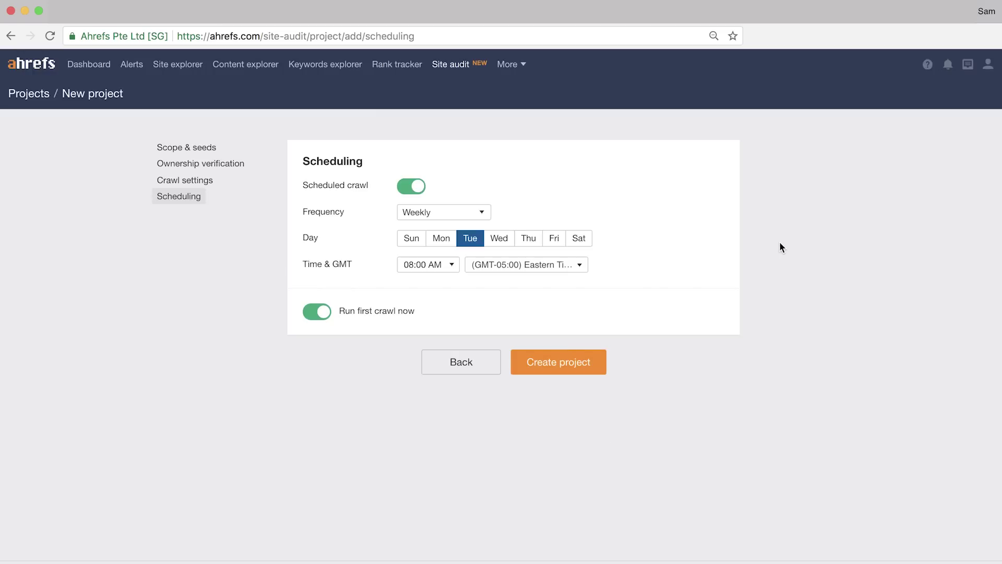
pyautogui.click(479, 213)
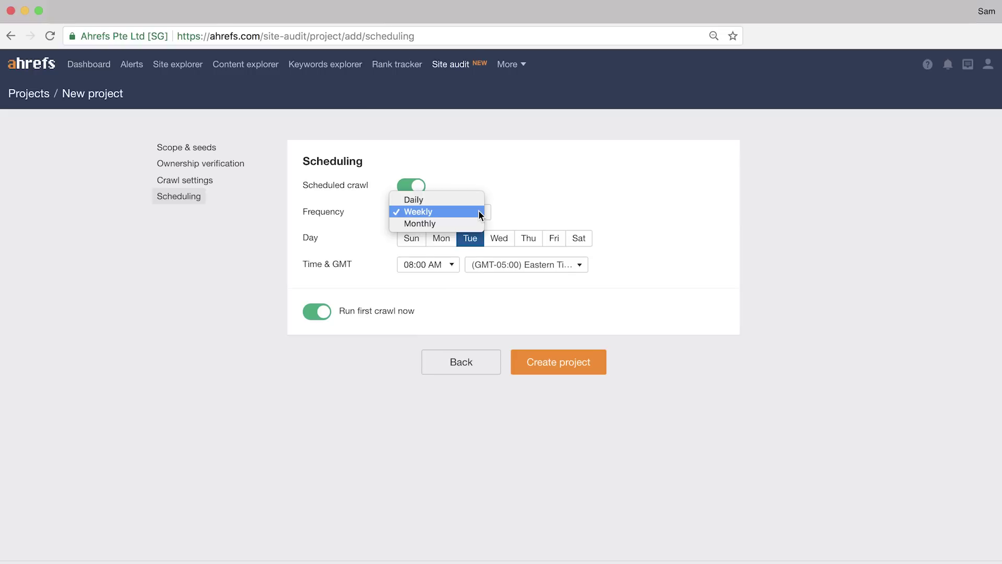
pyautogui.click(479, 213)
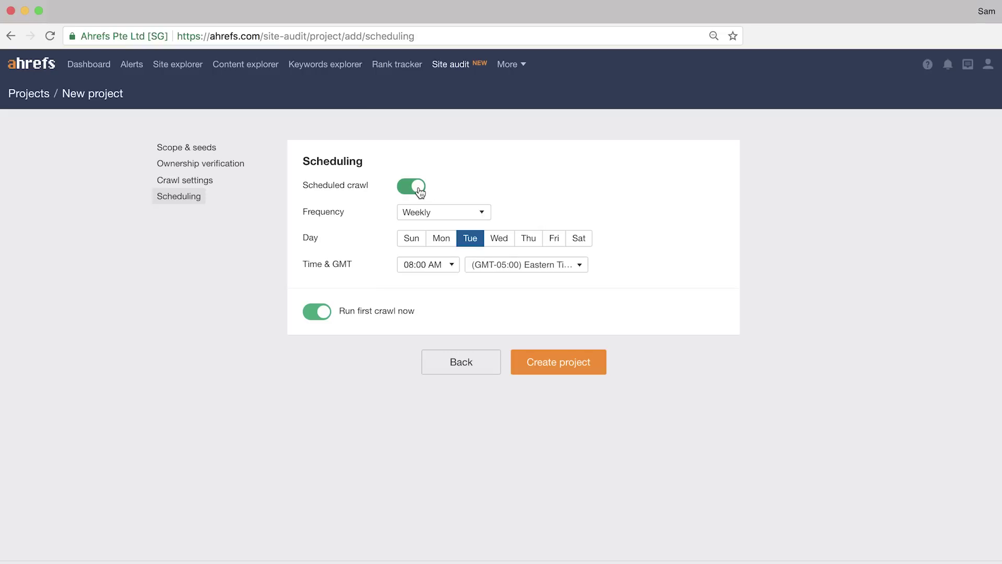
pyautogui.click(417, 189)
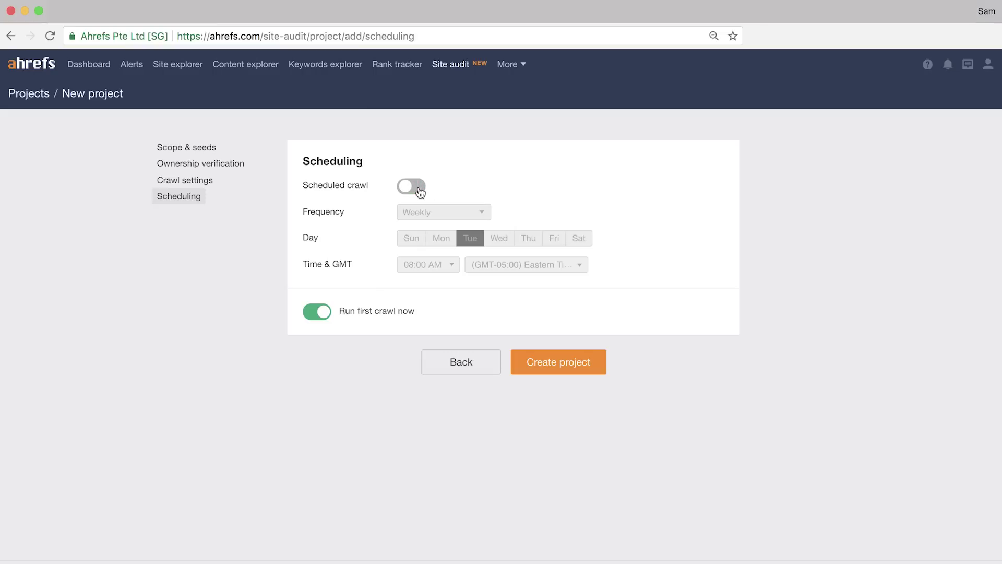
pyautogui.click(419, 191)
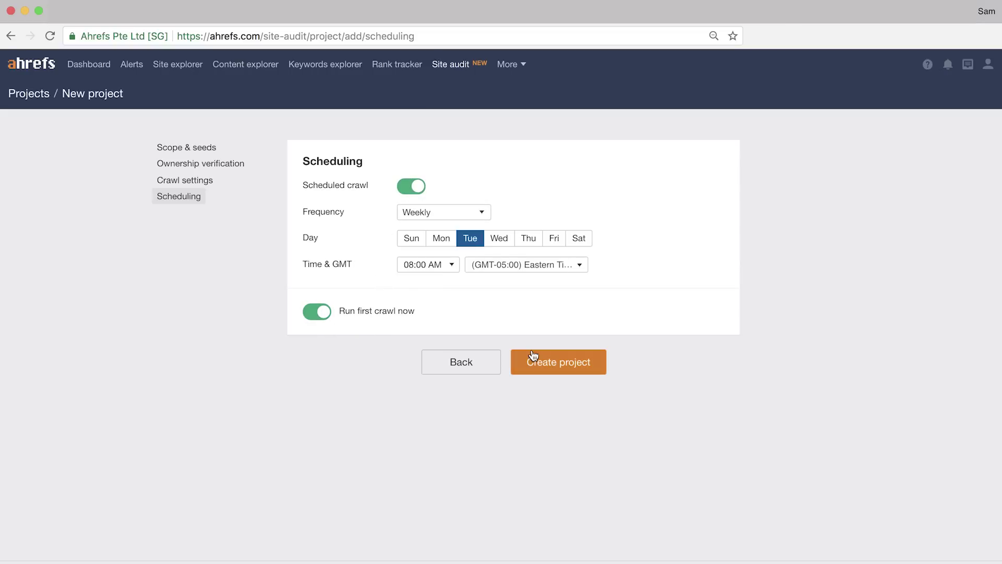
pyautogui.click(580, 374)
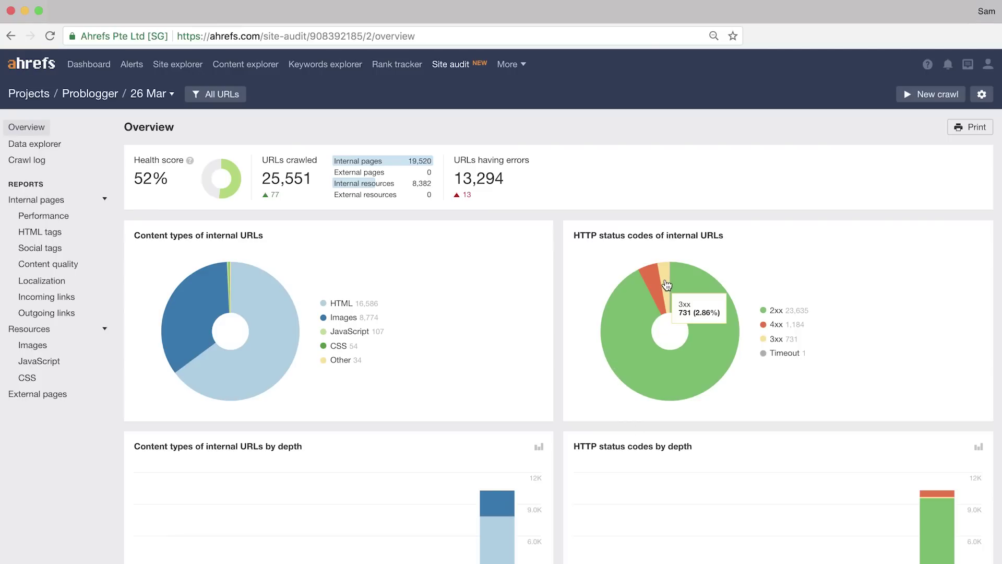
pyautogui.moveTo(648, 278)
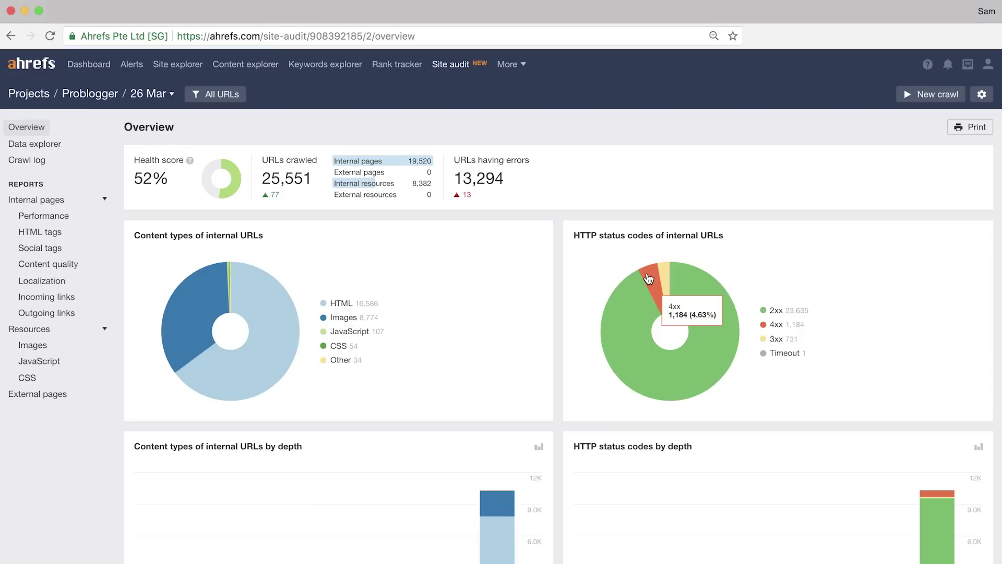
# Step: List the 1,184 4xx URLs in Data explorer and show their filter rules
pyautogui.click(648, 278)
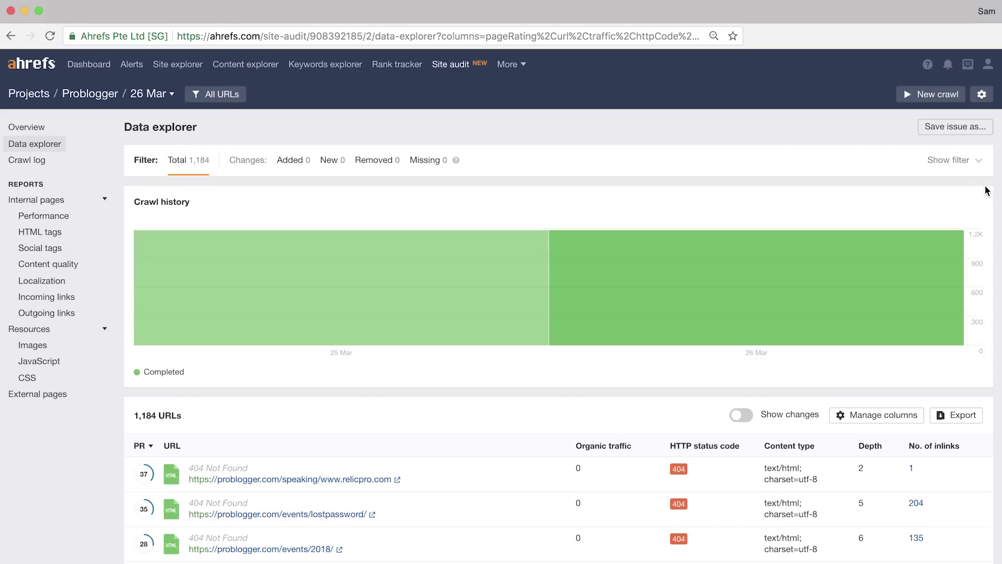
pyautogui.click(966, 163)
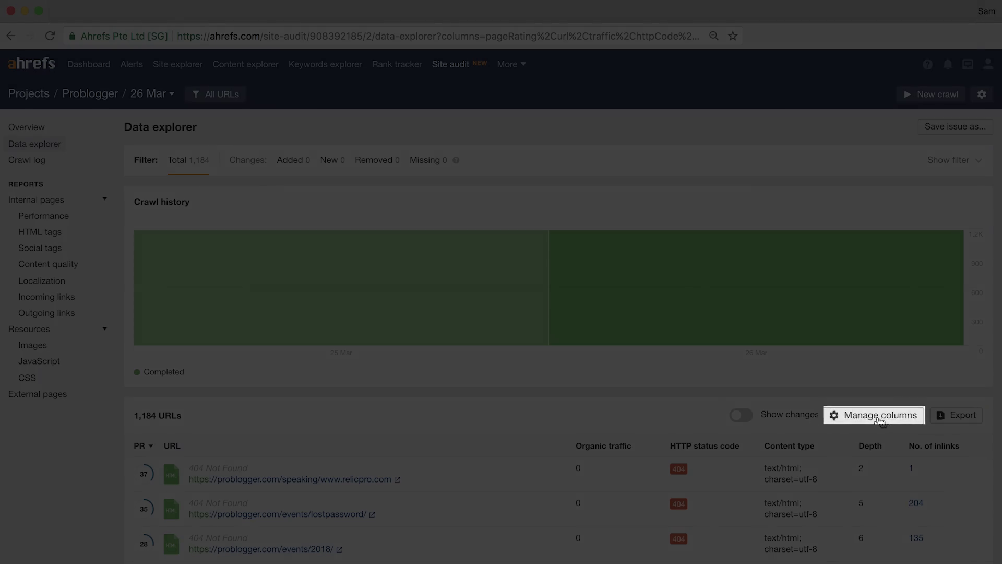
pyautogui.click(882, 414)
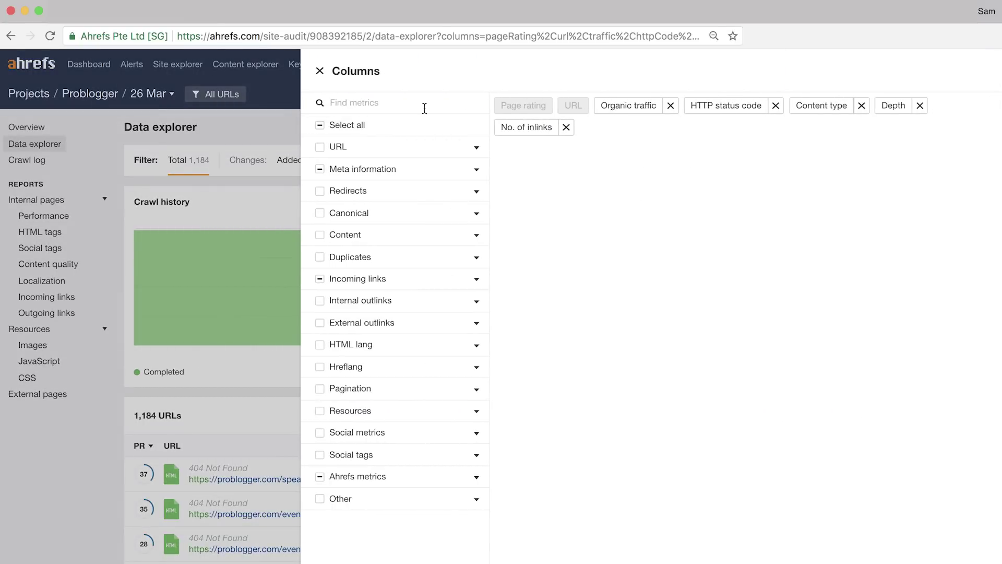
# Step: Add the 'No. of dofollow backlinks' column and sort the 4xx URLs by it, highest first
pyautogui.write('dofollow')
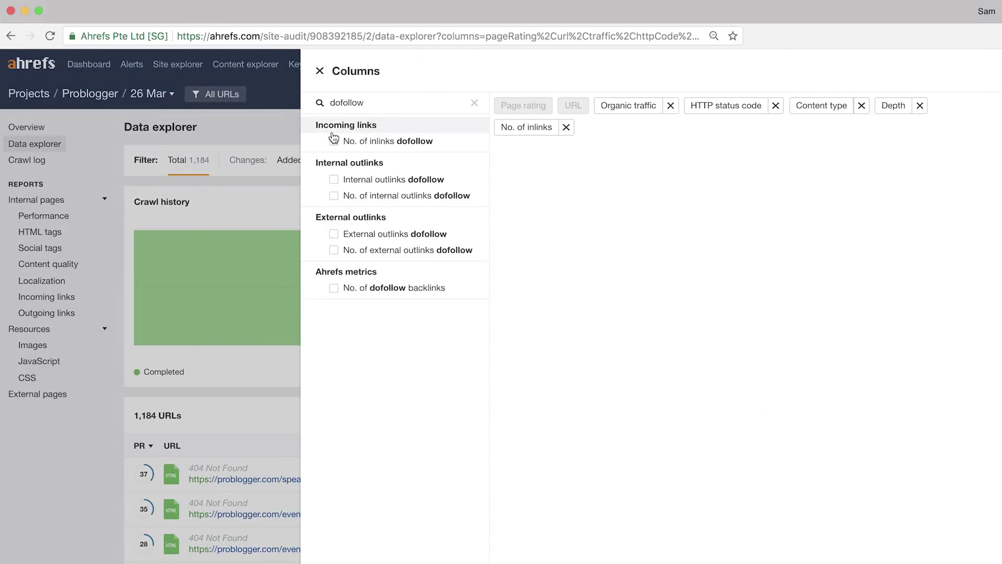
pyautogui.click(335, 289)
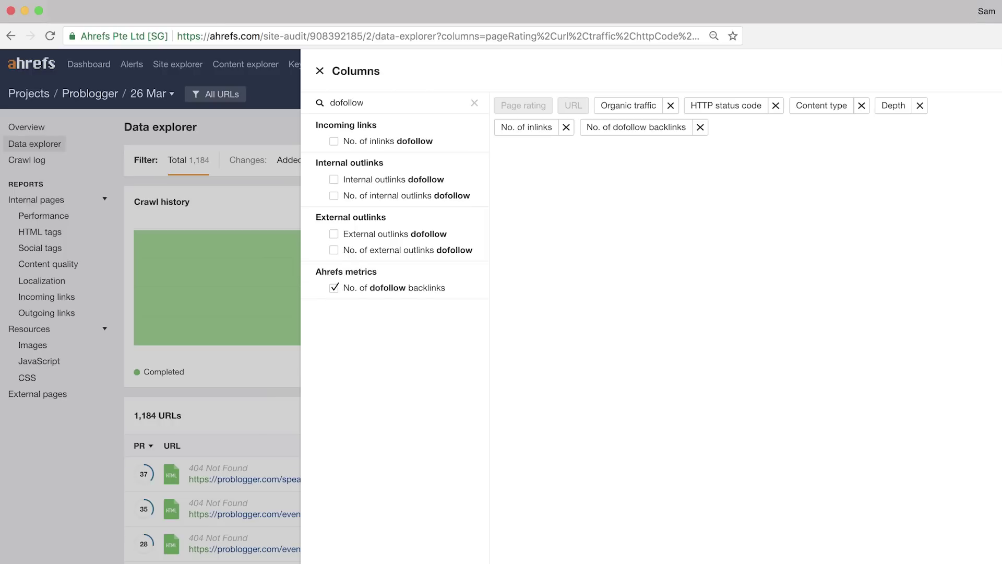
pyautogui.press('Escape')
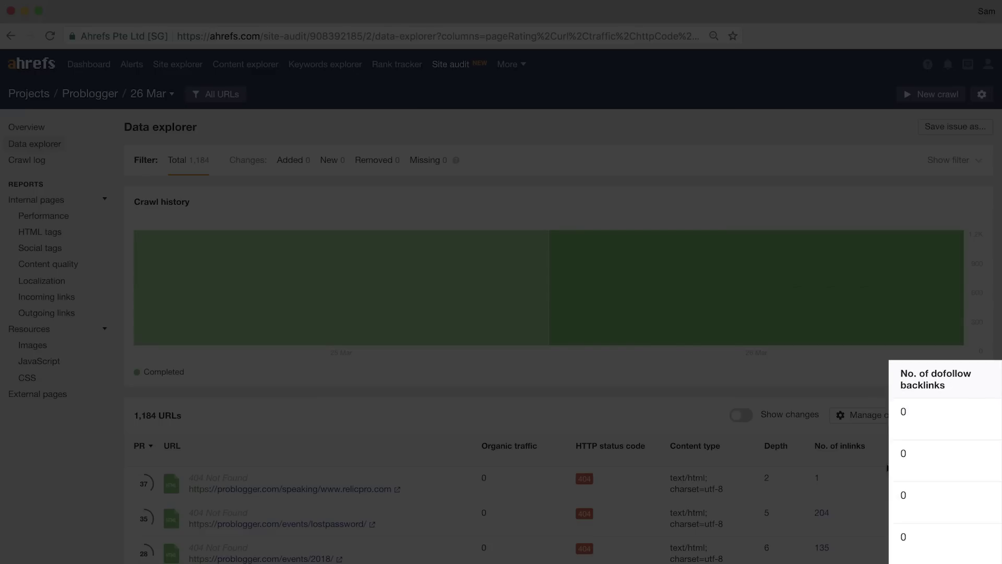
pyautogui.click(917, 387)
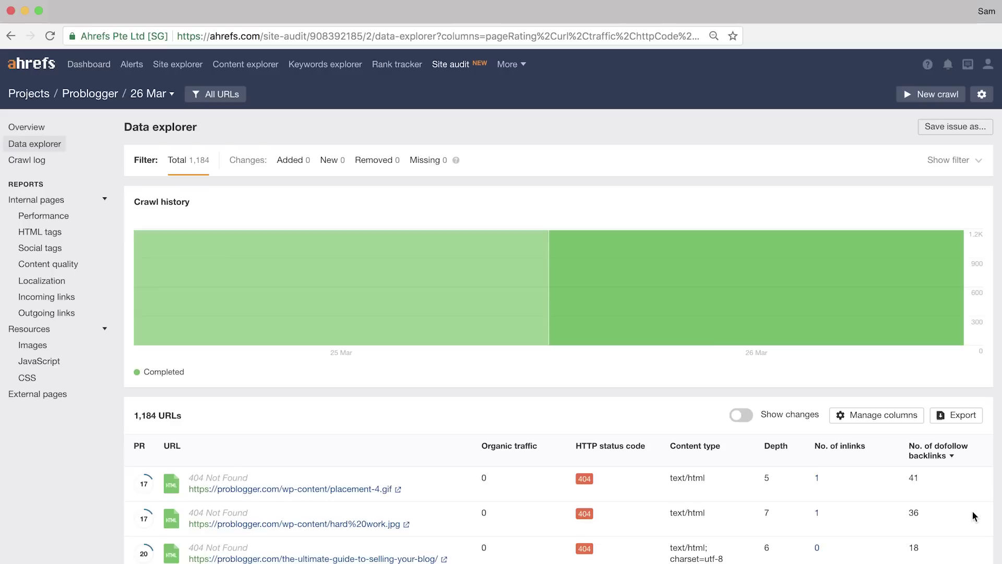
pyautogui.scroll(-3, 971, 510)
pyautogui.scroll(-2, 972, 510)
pyautogui.scroll(-2, 972, 511)
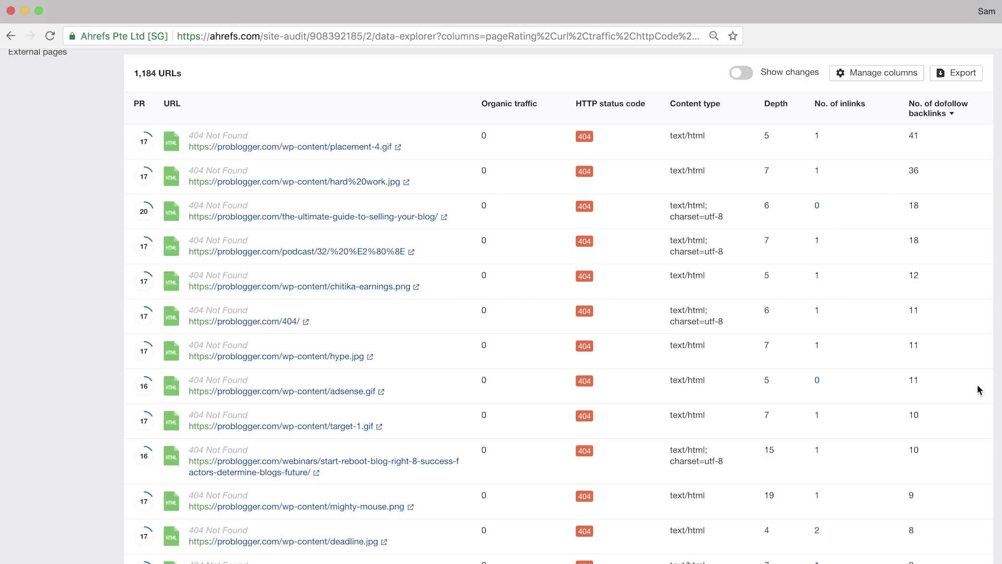
# Step: Check the CSV export options without exporting, then go back to the project Overview
pyautogui.click(965, 74)
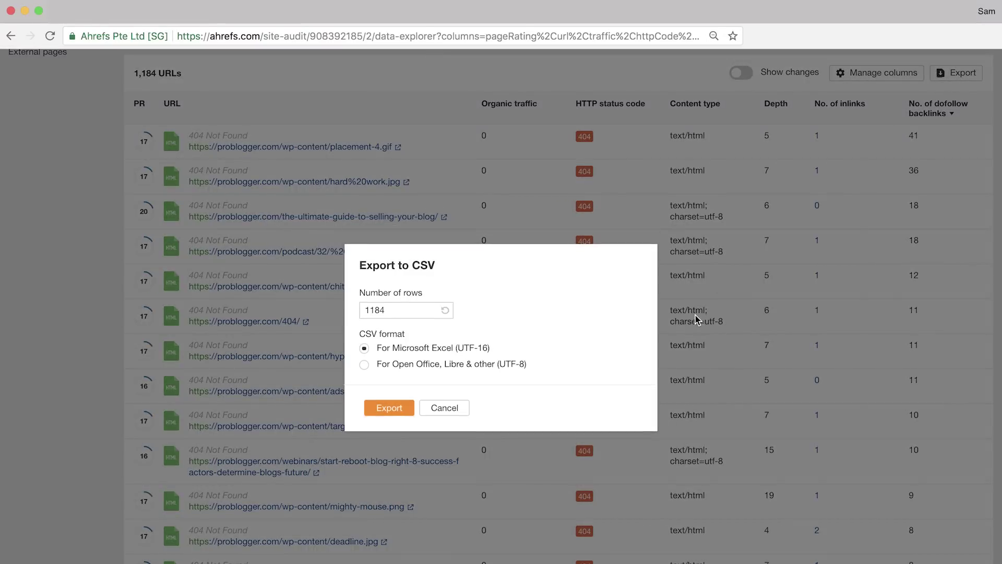
pyautogui.click(460, 419)
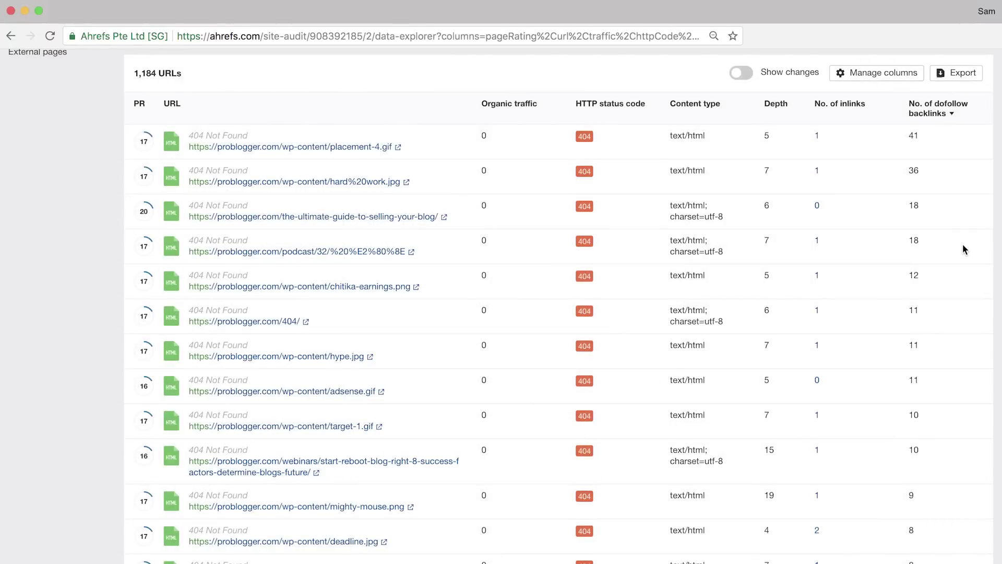
pyautogui.scroll(7, 838, 246)
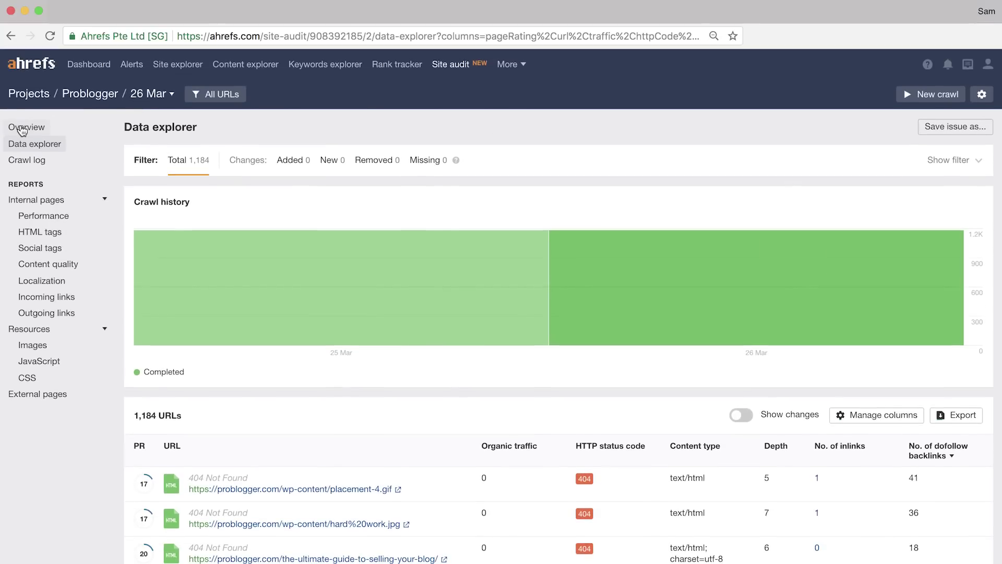
pyautogui.click(23, 129)
# Step: Scroll to the HTML tags & content chart and list the 165 bad-duplicate-content URLs
pyautogui.scroll(-2, 384, 326)
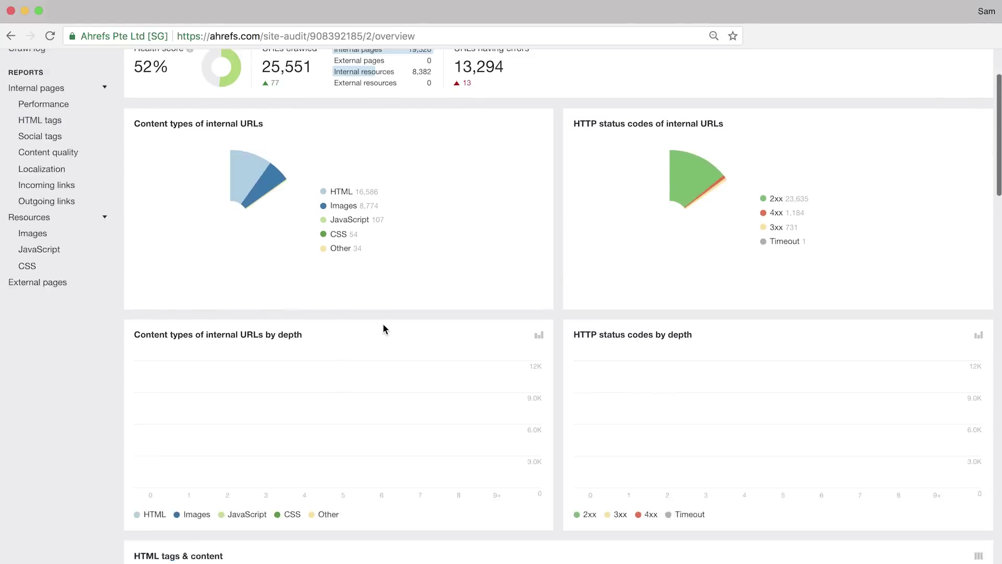
pyautogui.scroll(-2, 383, 325)
pyautogui.scroll(-1, 384, 324)
pyautogui.scroll(-1, 383, 325)
pyautogui.scroll(-3, 384, 325)
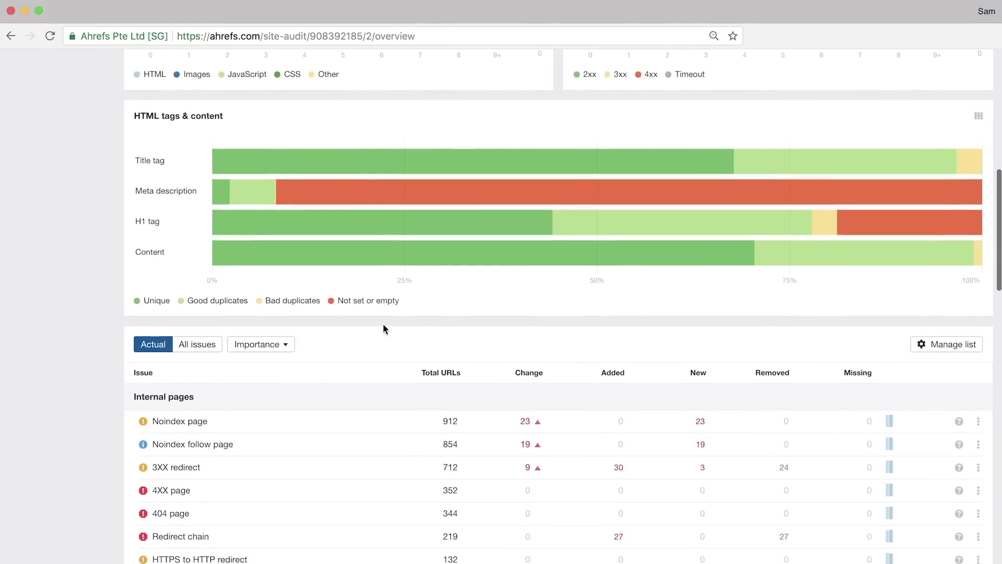
pyautogui.scroll(-1, 384, 324)
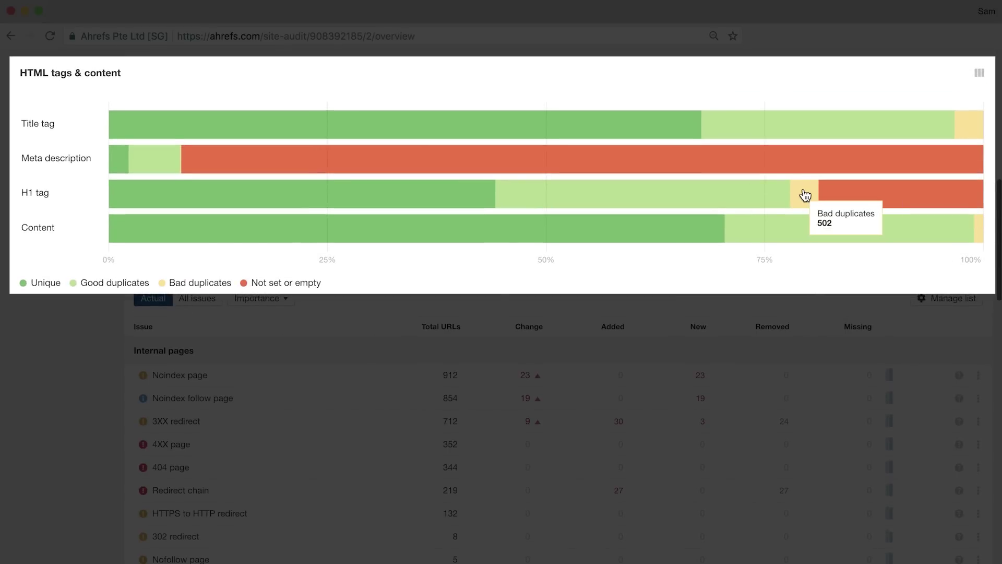
pyautogui.moveTo(908, 175)
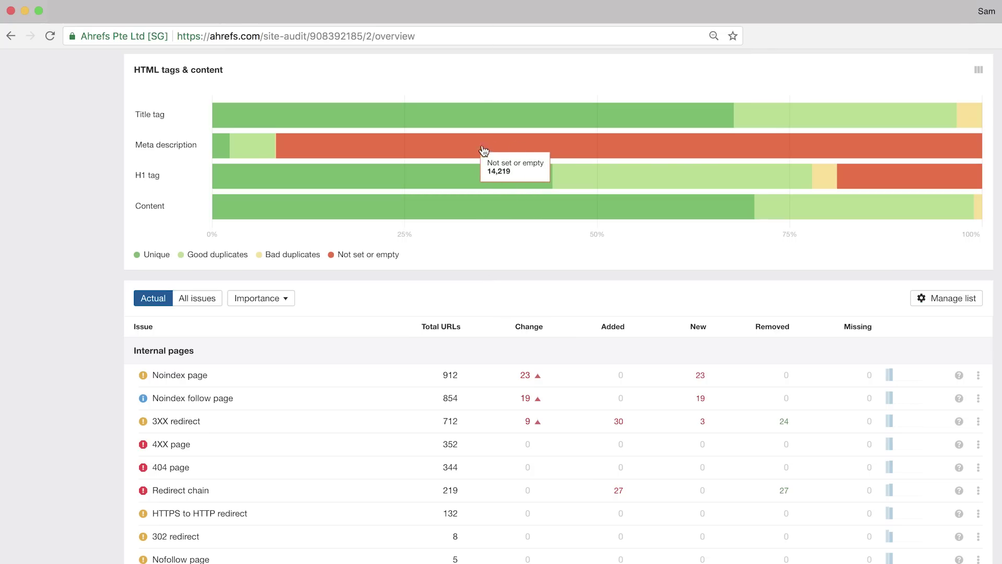
pyautogui.moveTo(934, 208)
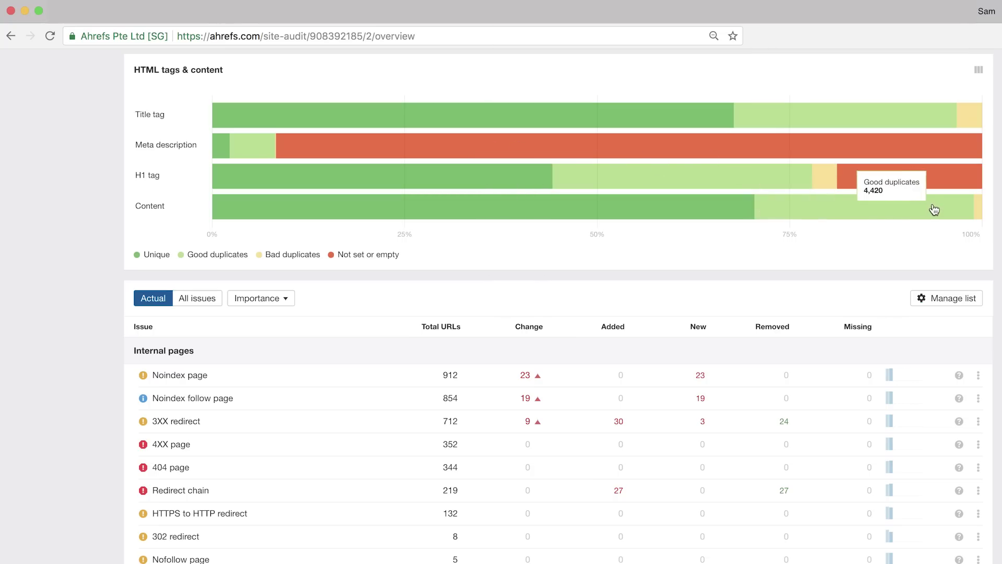
pyautogui.moveTo(978, 207)
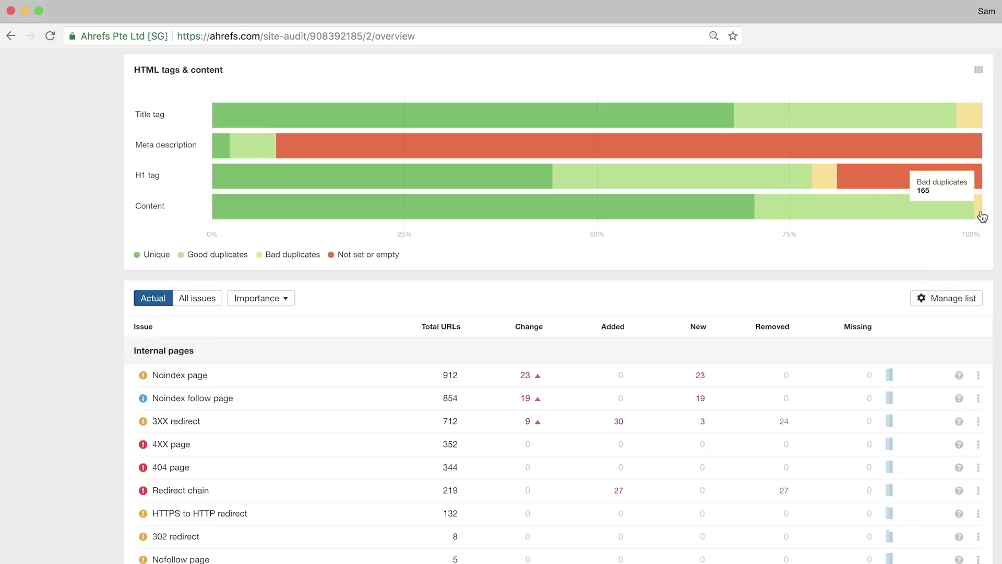
pyautogui.click(981, 214)
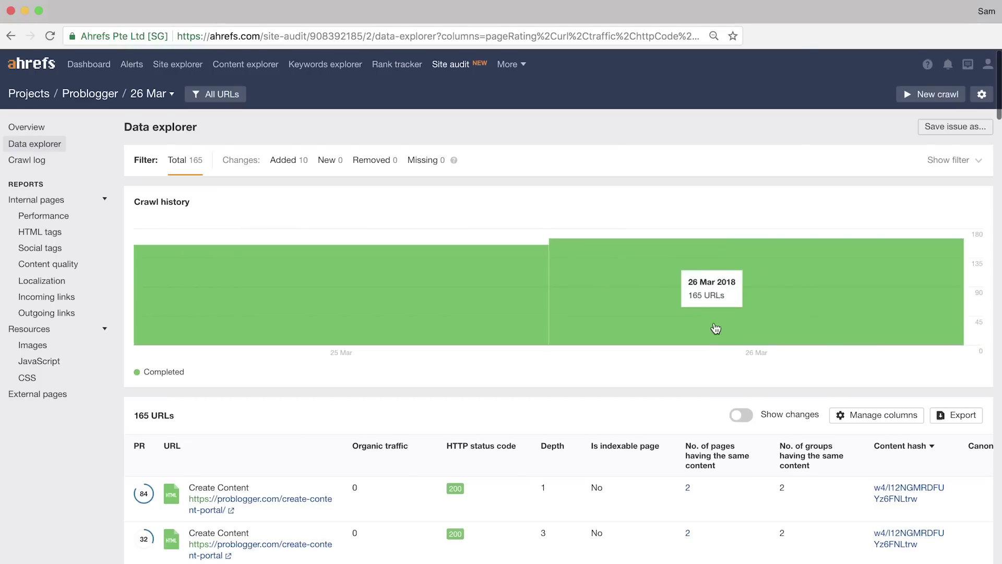
# Step: Narrow duplicates to the two identical Create Content URLs and view the live create-content-portal page
pyautogui.scroll(-2, 710, 292)
pyautogui.scroll(-2, 713, 322)
pyautogui.scroll(-1, 712, 321)
pyautogui.scroll(-2, 713, 322)
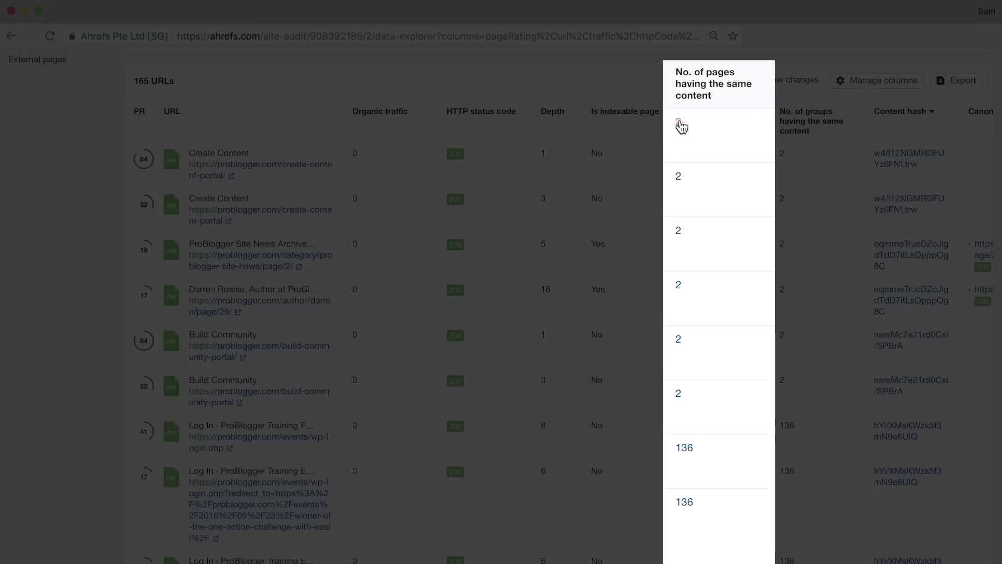
pyautogui.click(678, 126)
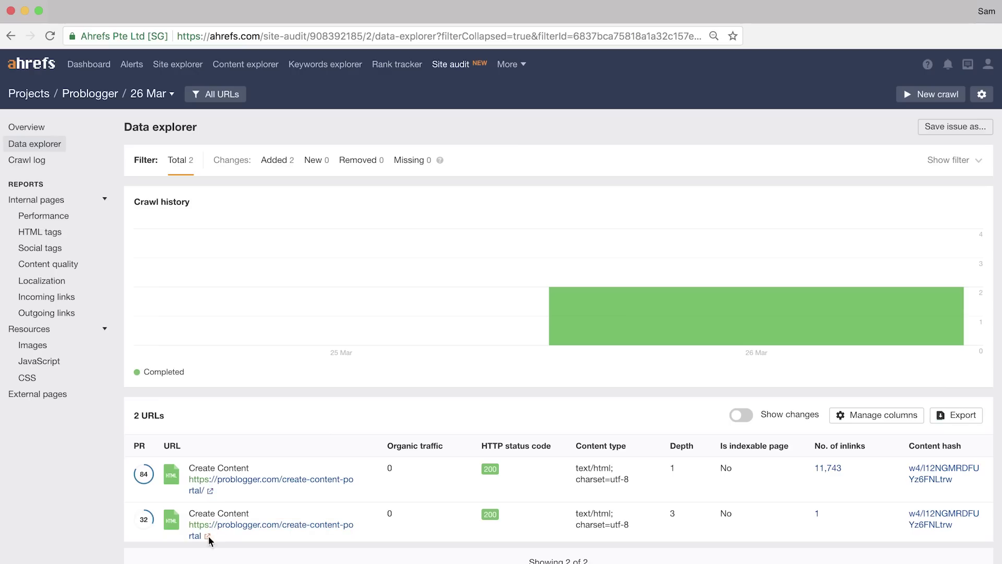
pyautogui.click(208, 536)
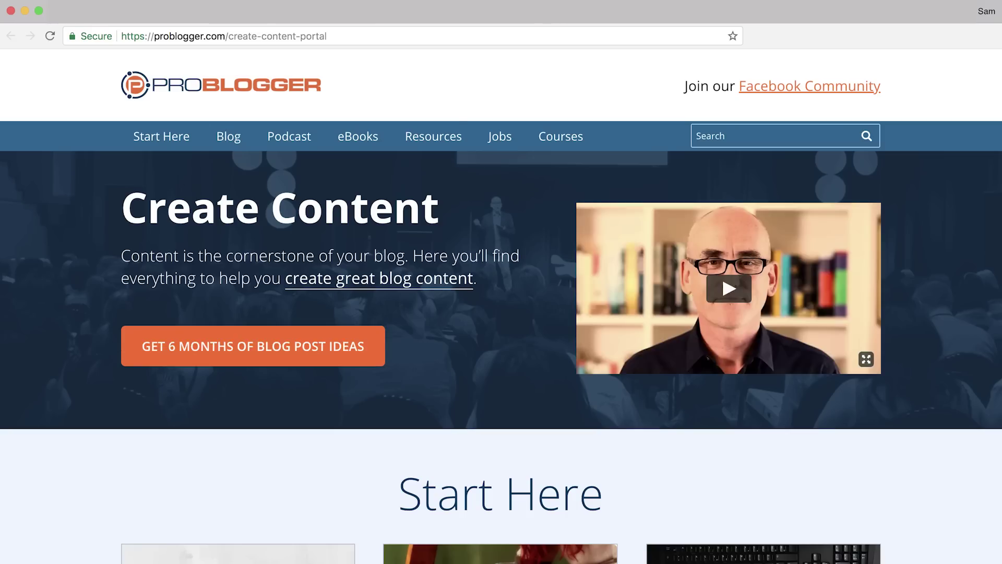
pyautogui.rightClick(86, 215)
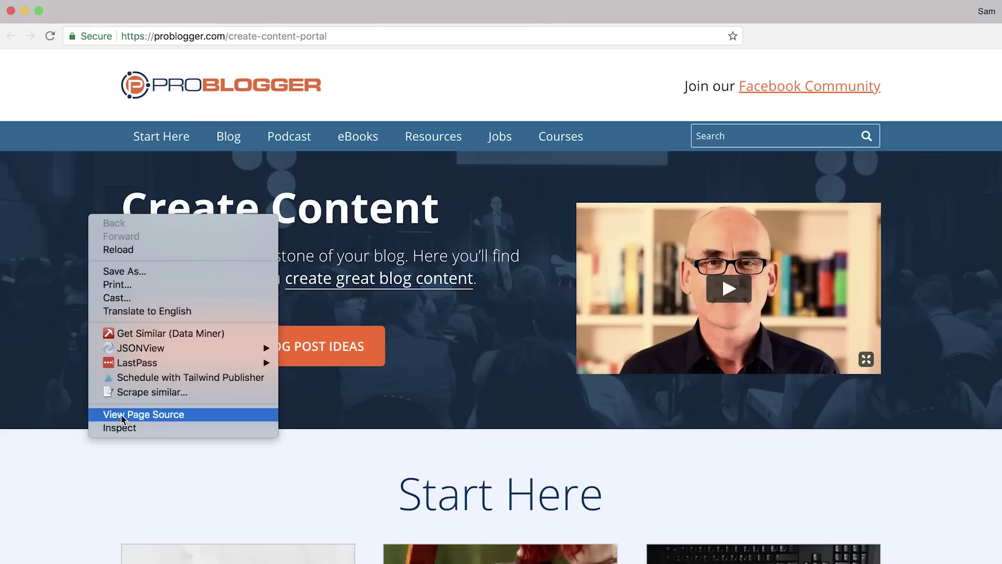
pyautogui.click(122, 415)
pyautogui.press('super+f')
pyautogui.write('canonical')
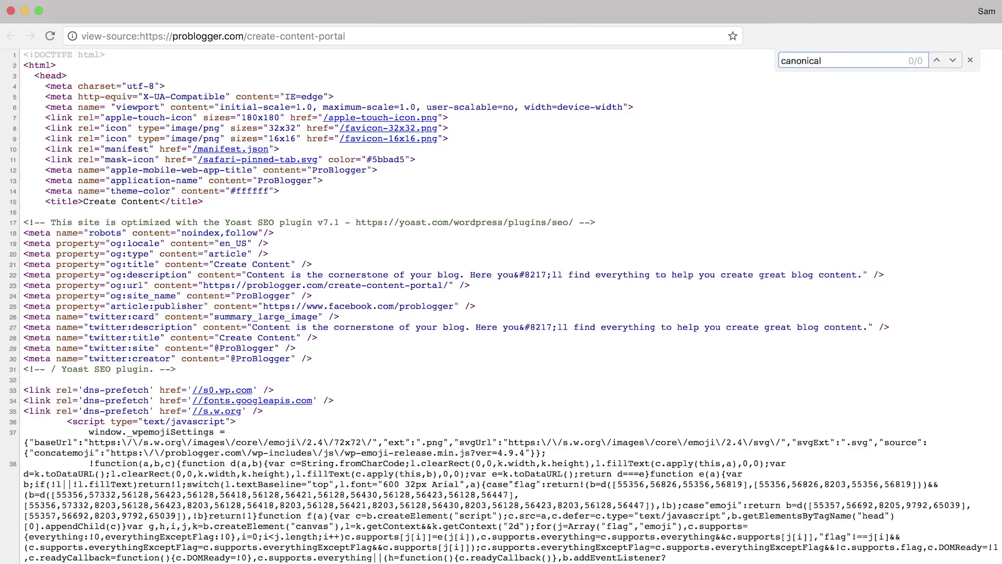
pyautogui.press('super+w')
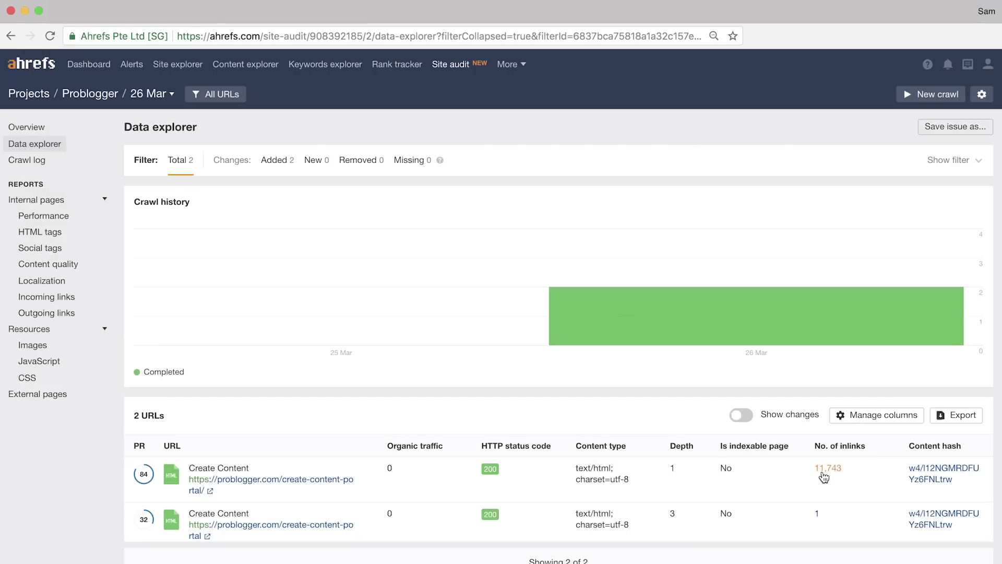
pyautogui.click(817, 514)
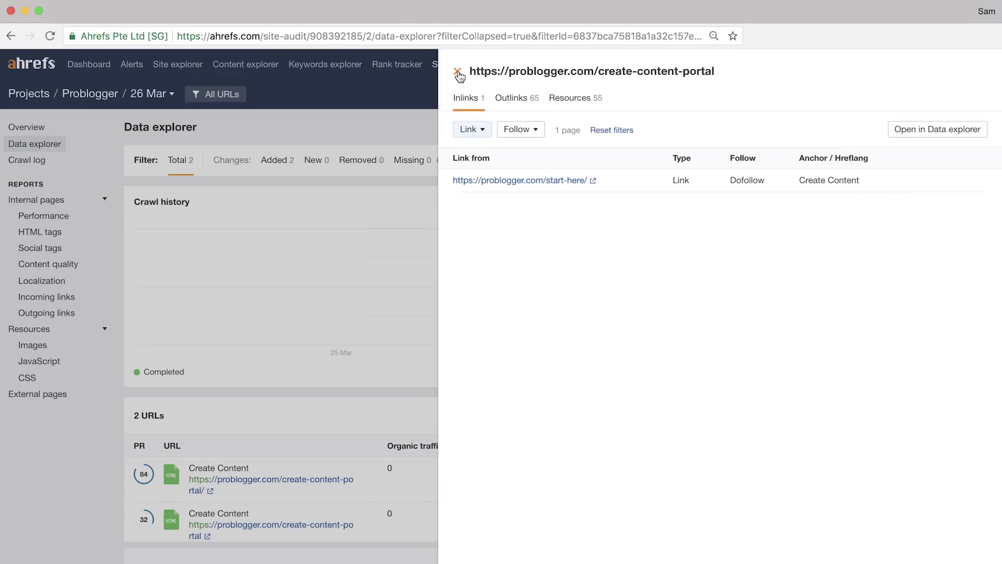
pyautogui.click(457, 72)
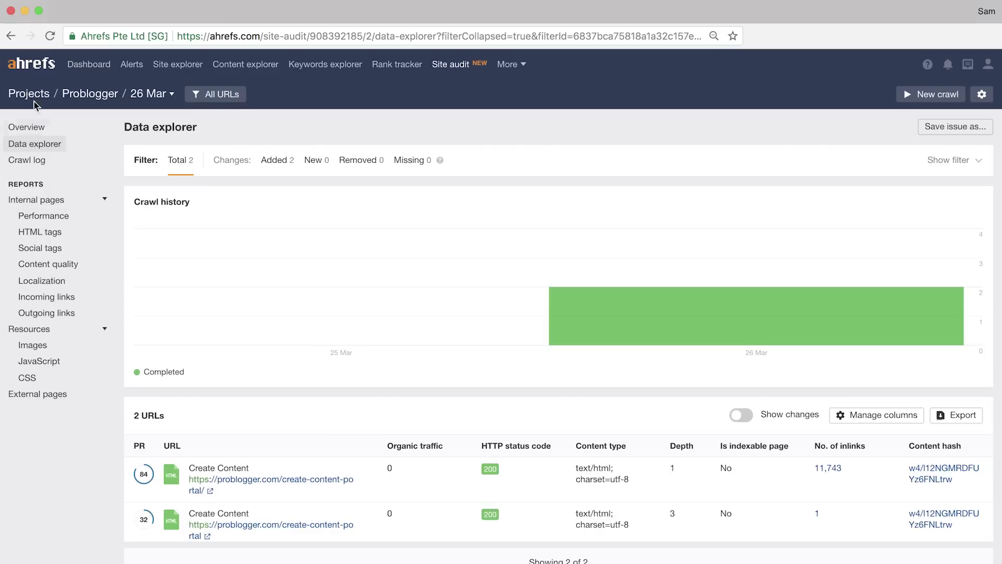
# Step: Filter the overview issues to Errors and view the Redirect chain issue details (219 URLs)
pyautogui.click(29, 127)
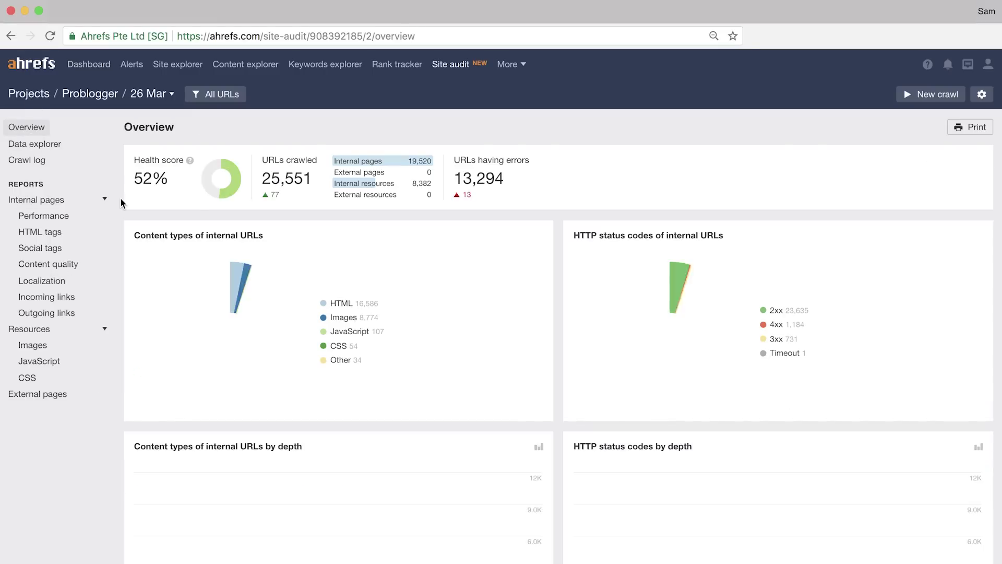
pyautogui.scroll(-5, 308, 334)
pyautogui.scroll(-5, 308, 334)
pyautogui.scroll(-3, 308, 335)
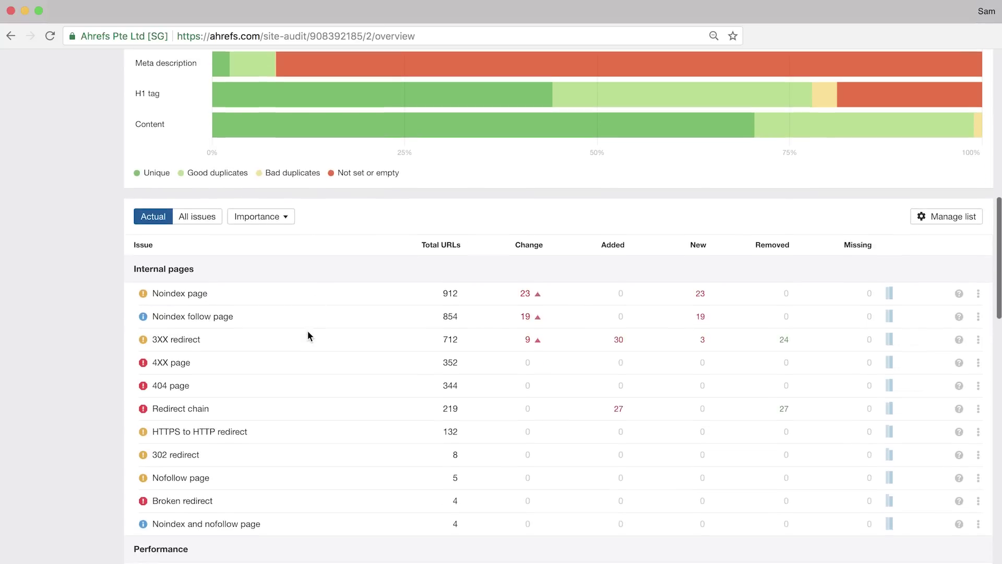
pyautogui.scroll(-3, 308, 335)
pyautogui.scroll(-2, 307, 335)
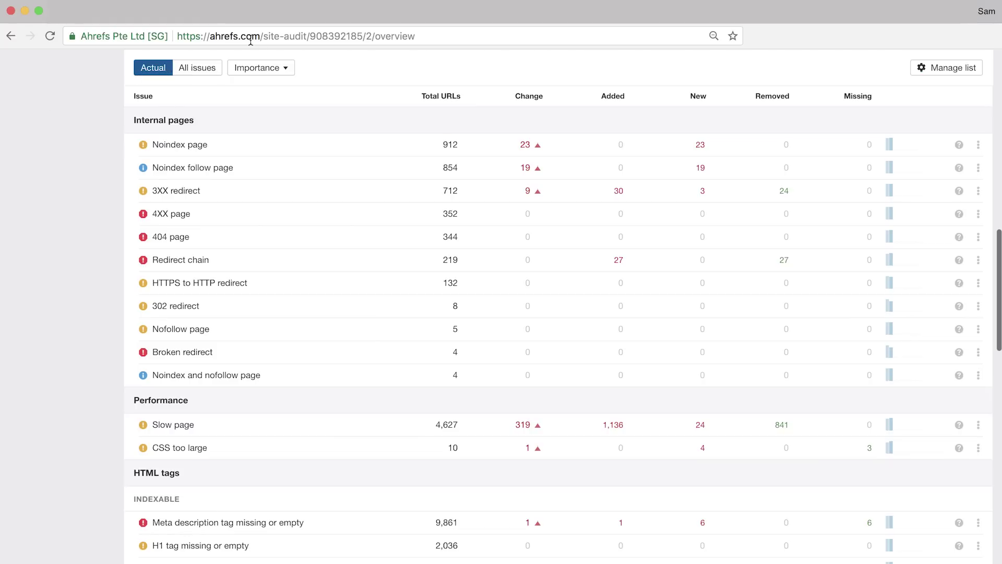
pyautogui.click(287, 70)
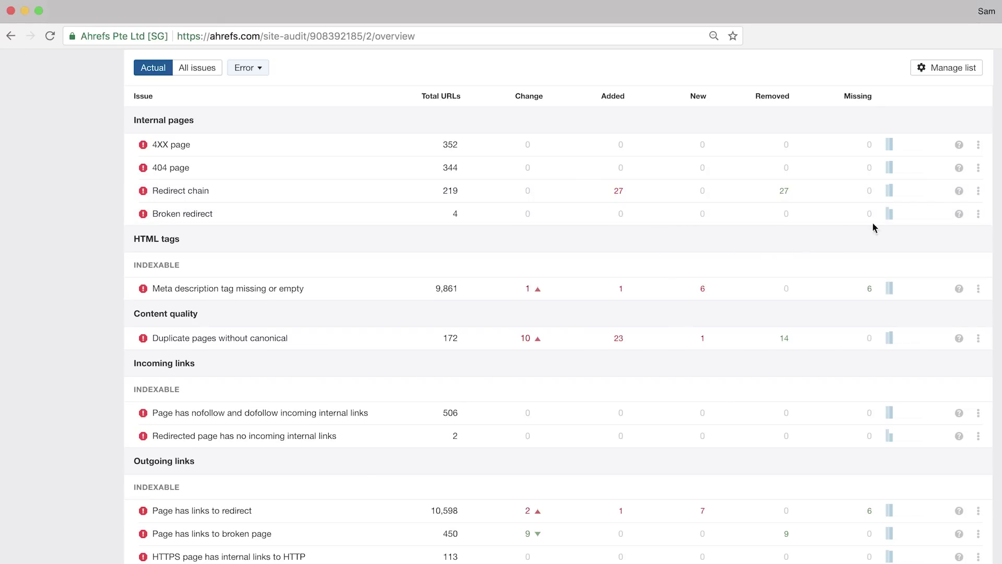
pyautogui.click(960, 191)
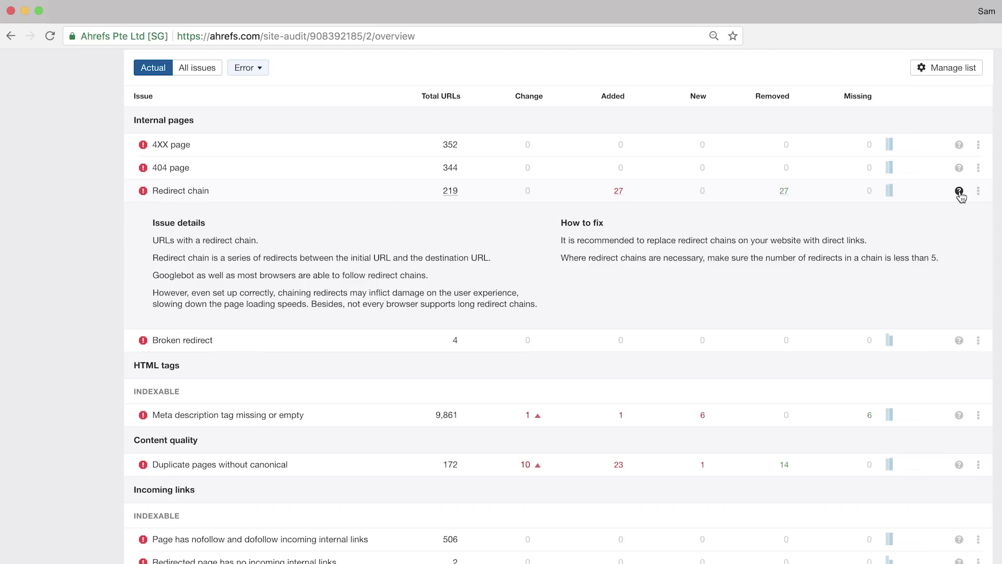
pyautogui.click(959, 191)
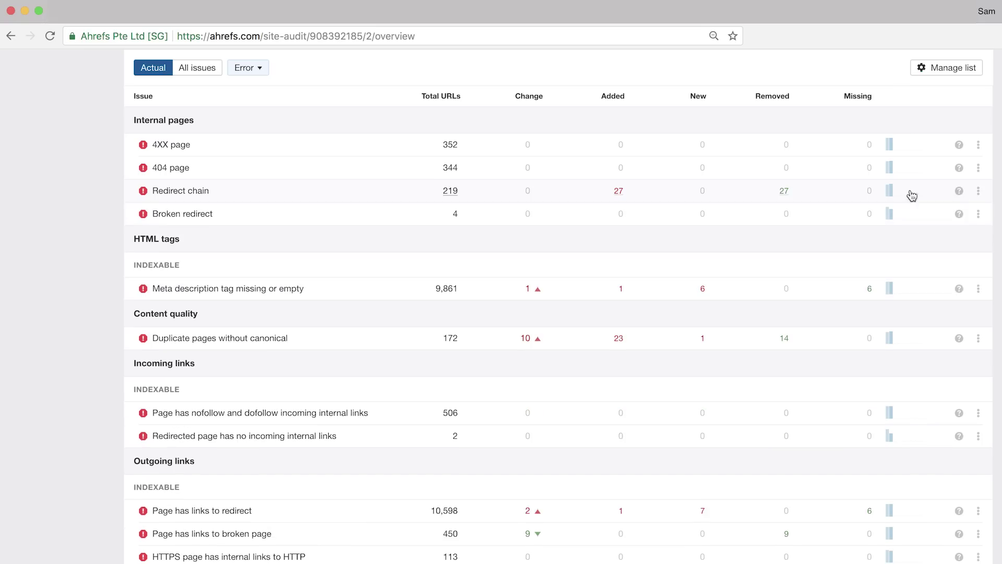
pyautogui.click(450, 191)
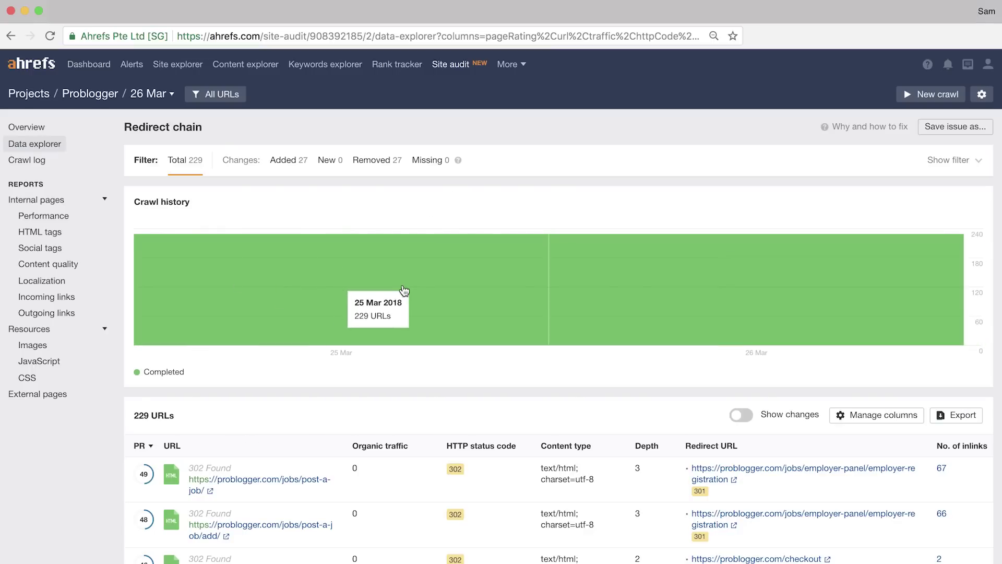
pyautogui.click(943, 416)
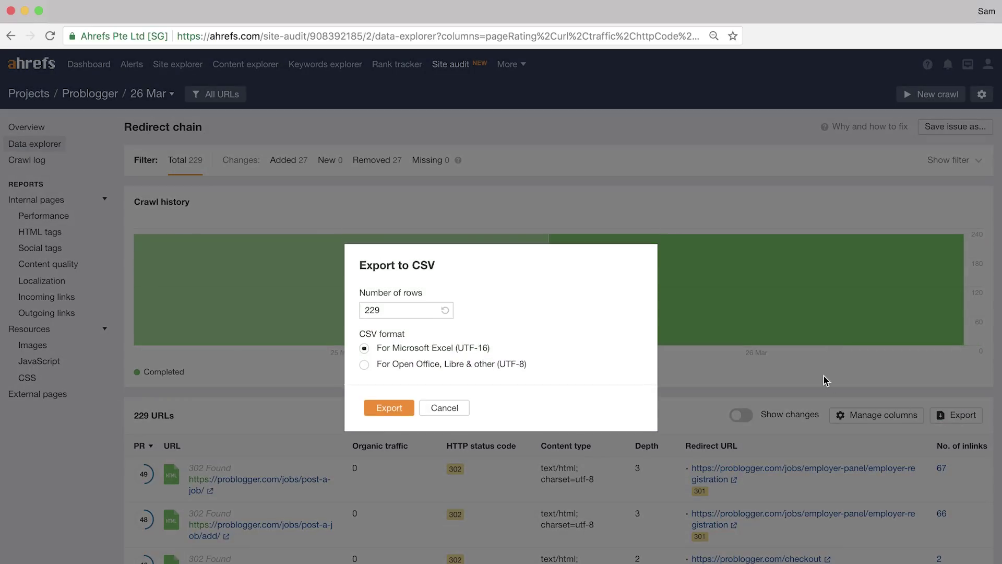
pyautogui.click(447, 409)
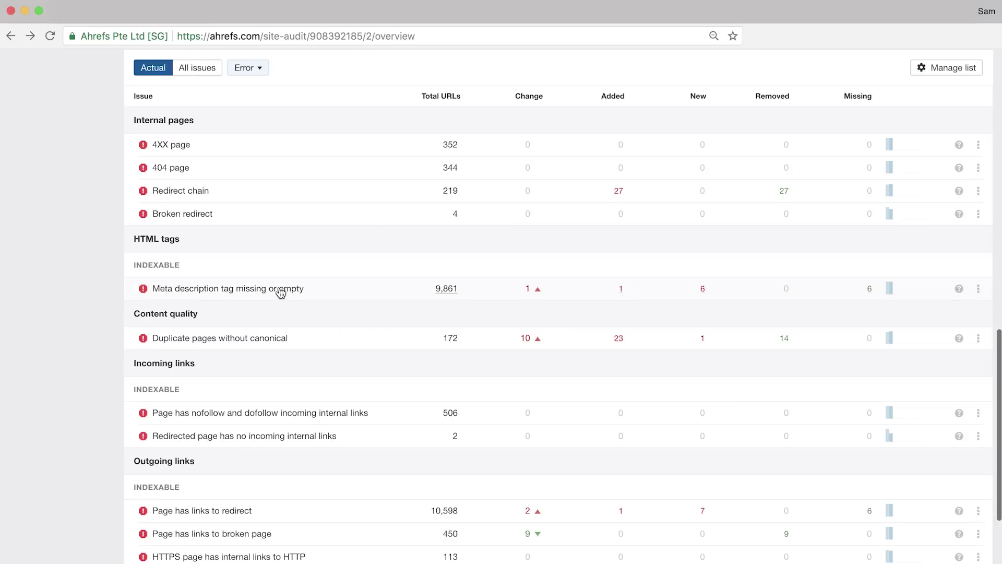
pyautogui.click(264, 77)
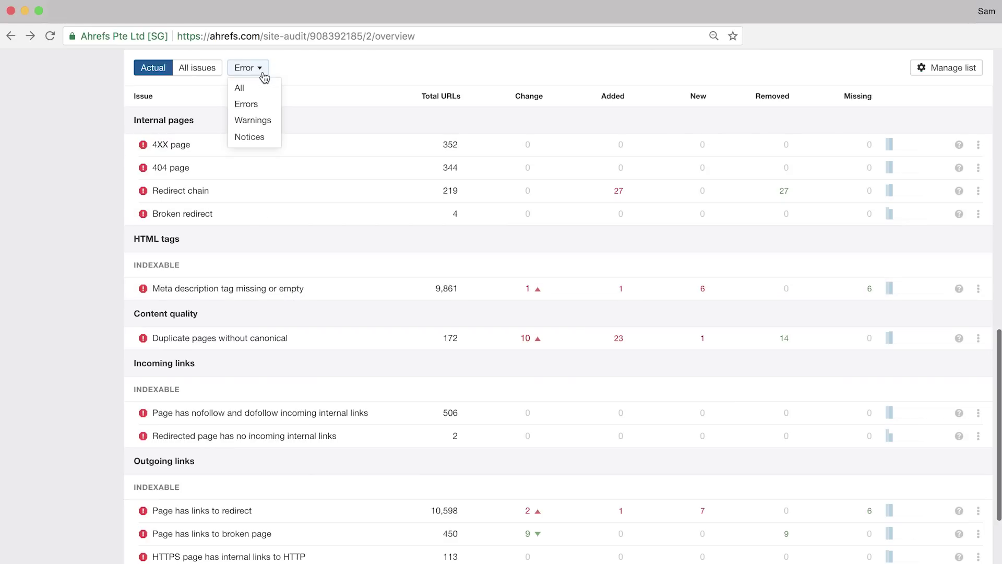
# Step: Show warning-level issues, such as 912 noindex pages and 4,627 slow pages
pyautogui.click(269, 127)
pyautogui.click(246, 69)
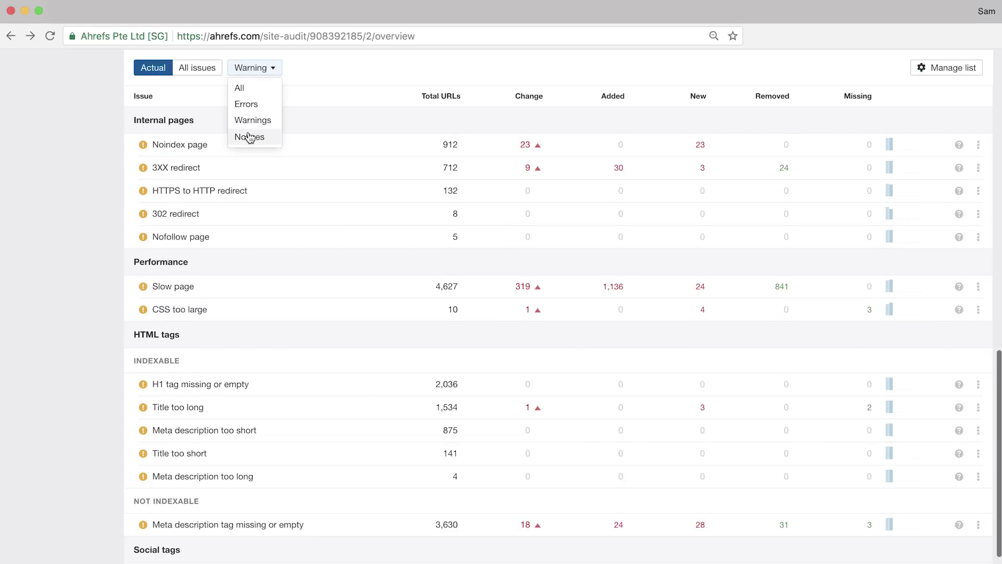